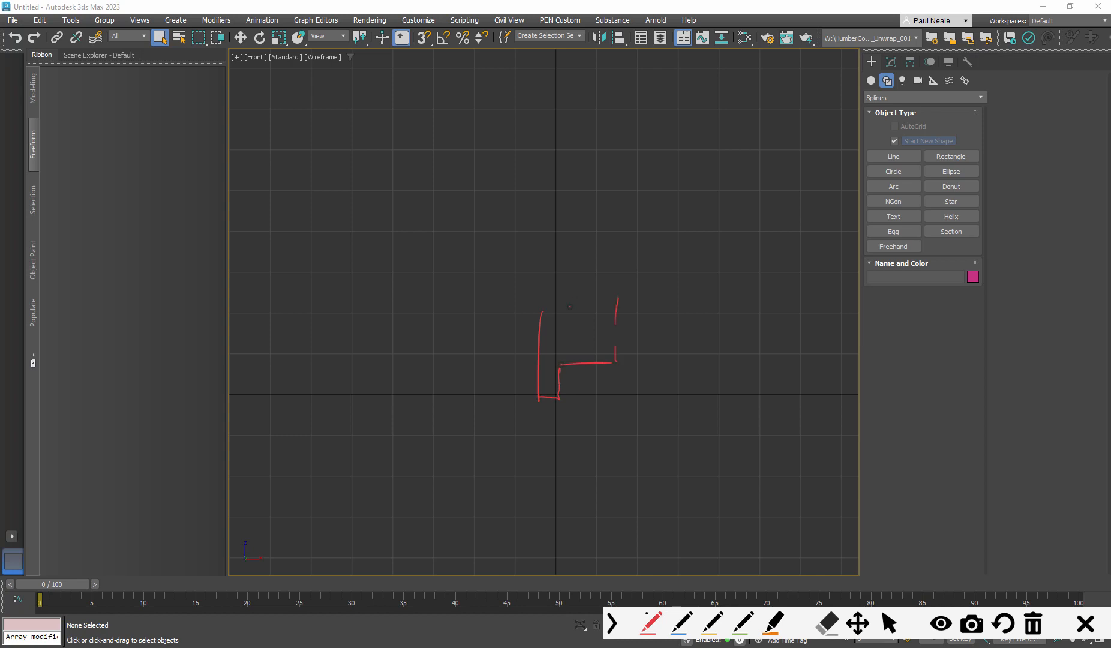
drag(537, 297, 619, 296)
drag(538, 344, 547, 407)
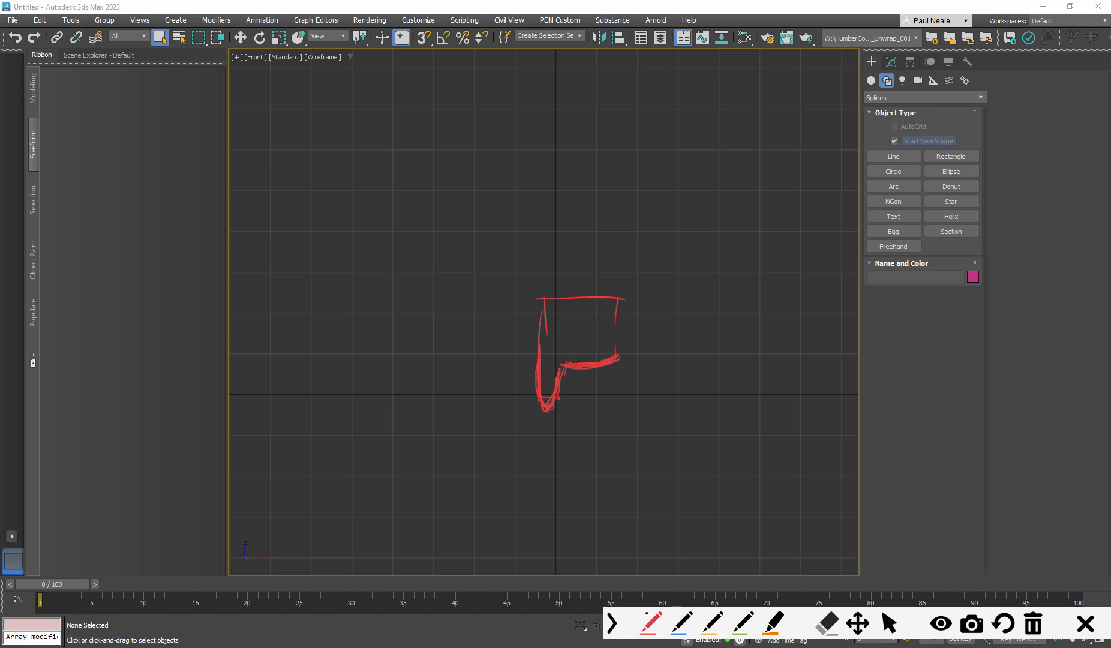
mouse_move(559, 397)
mouse_down()
mouse_move(543, 484)
mouse_move(641, 369)
mouse_move(620, 488)
mouse_move(562, 484)
mouse_move(592, 487)
mouse_up()
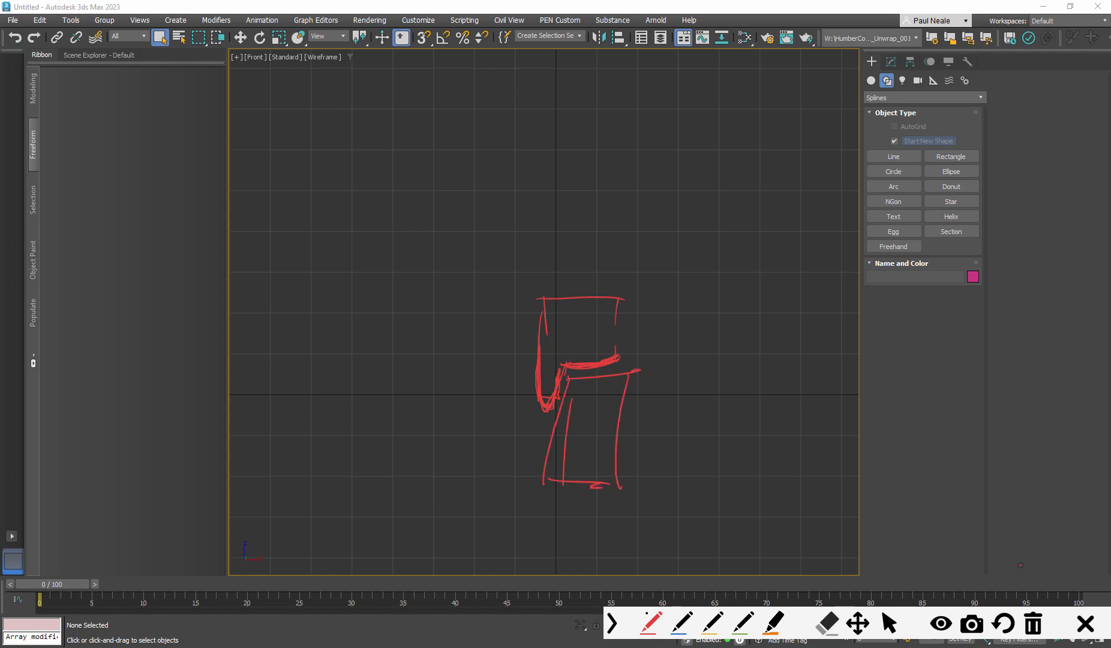
click(1028, 625)
click(890, 624)
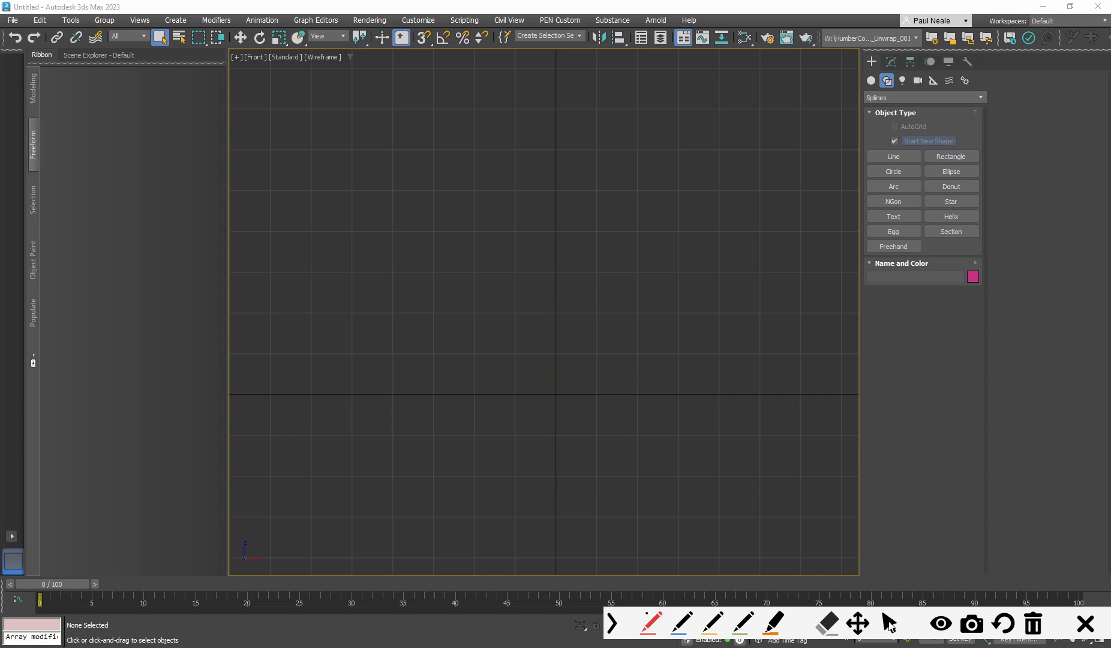
Step: Draw a rectangle about 0.168 m long and 0.272 m wide in the Front view, near the world origin
right_click(607, 305)
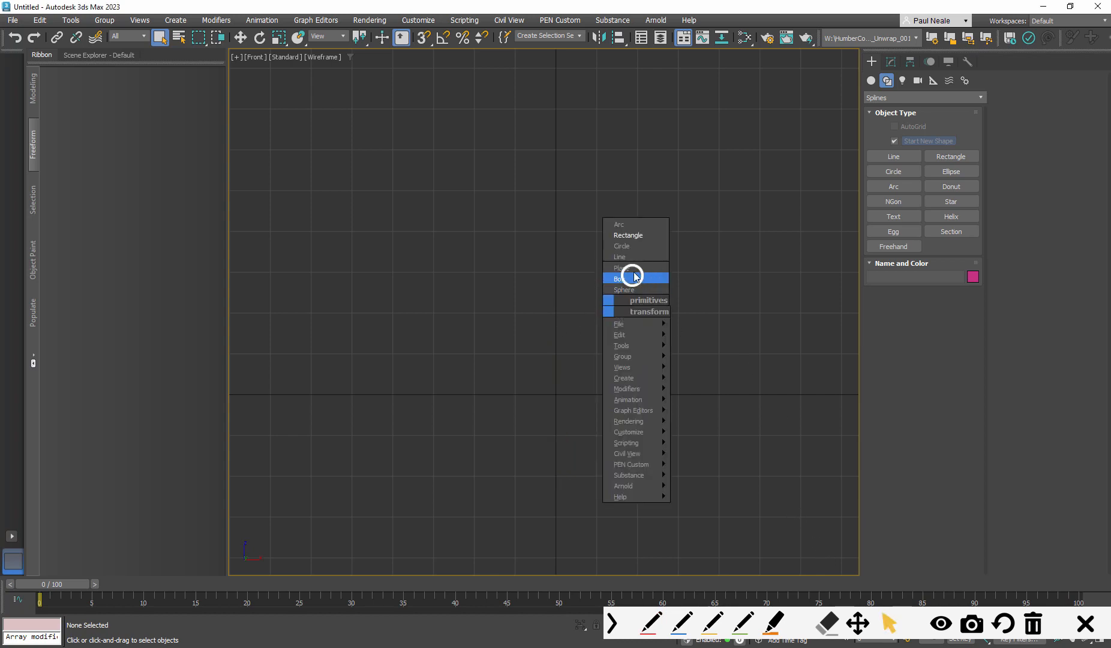
click(636, 234)
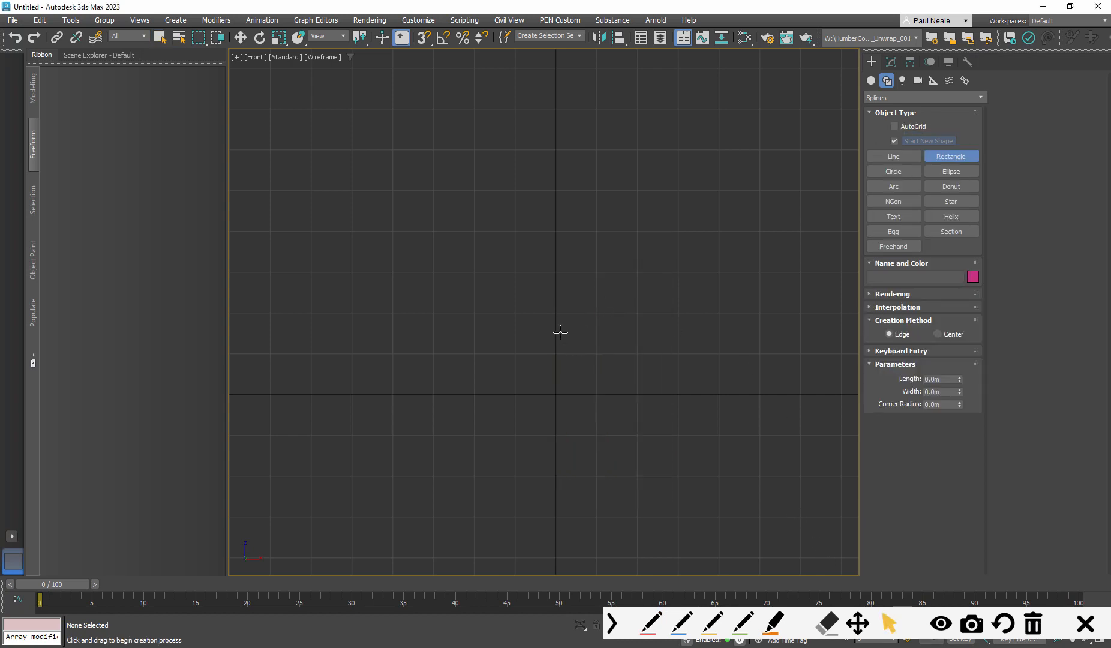
drag(502, 326, 610, 393)
scroll(644, 379, down, 2)
alt+middle_drag(644, 379, 628, 397)
right_click(666, 401)
Step: Add a Lathe modifier to the rectangle, revolve it around the X direction, and display it shaded
key(x)
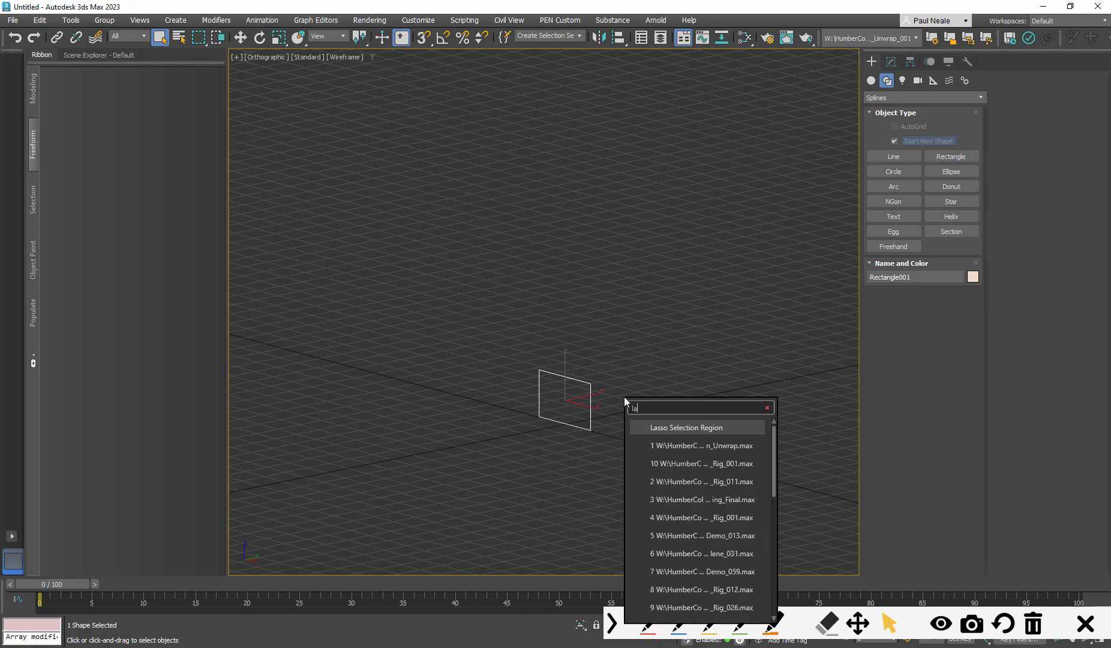
text(lathe)
key(Return)
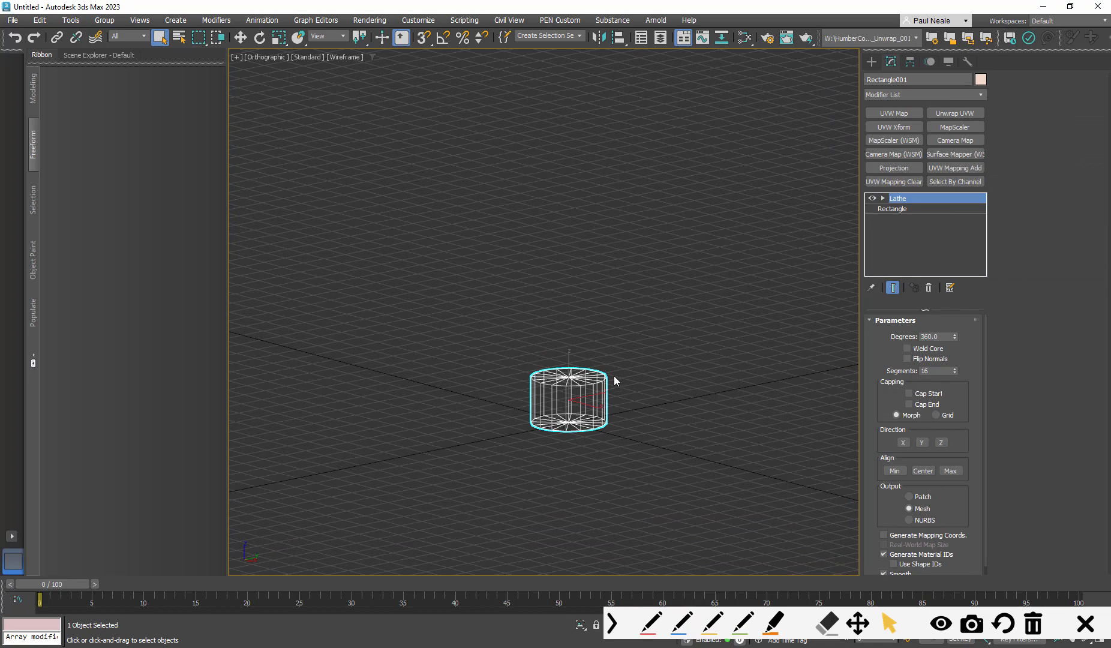
key(F3)
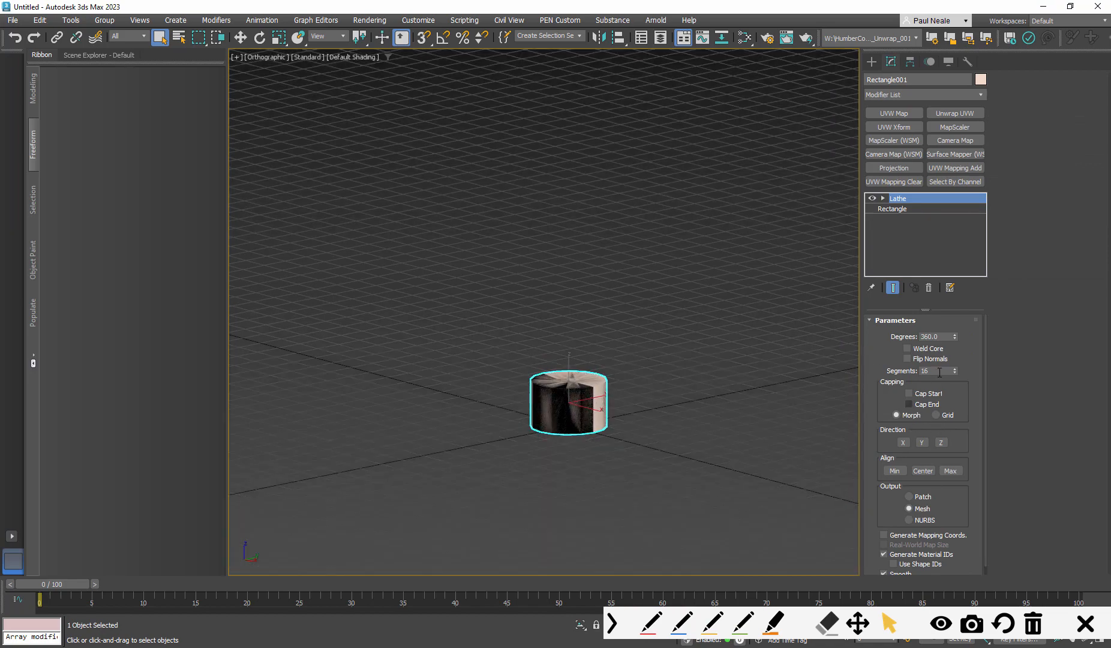
click(906, 442)
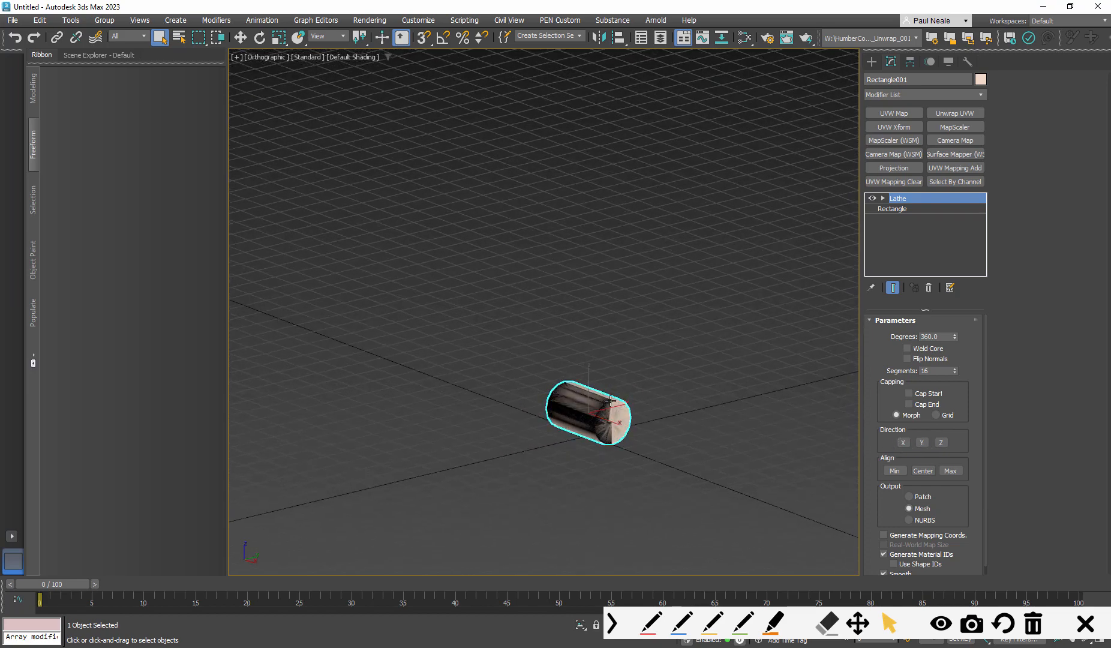
Step: Examine the base rectangle without the lathed result, and return to the Lathe level of the modifier stack
scroll(644, 419, up, 2)
scroll(595, 412, up, 2)
alt+middle_drag(688, 438, 594, 417)
scroll(570, 437, up, 2)
click(894, 210)
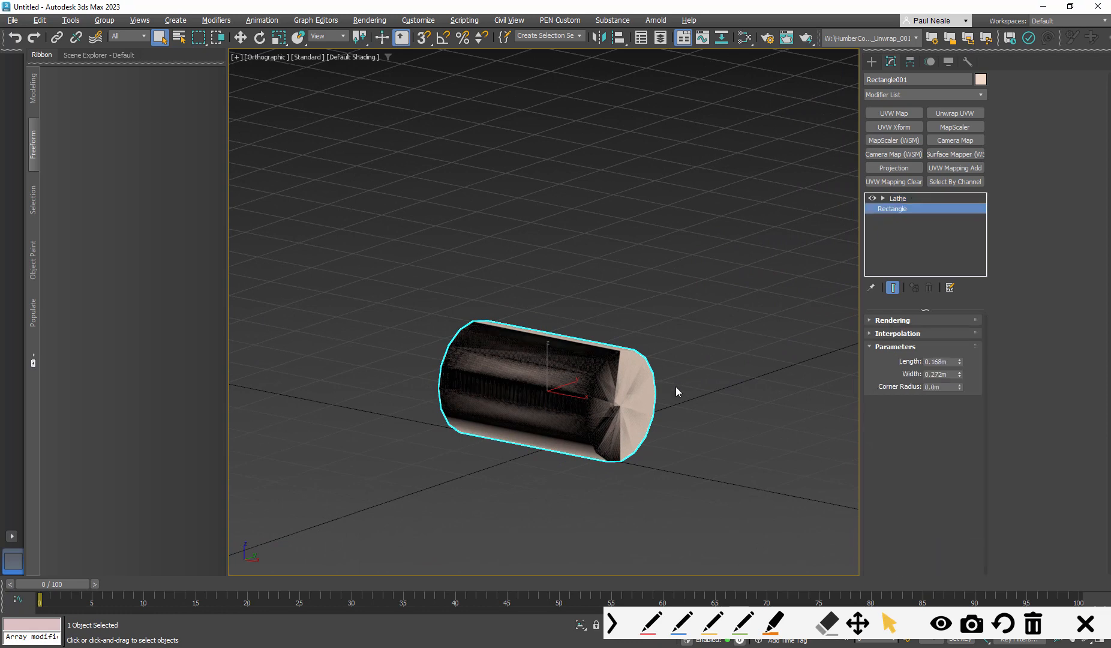
middle_drag(658, 385, 669, 382)
key(ctrl+e)
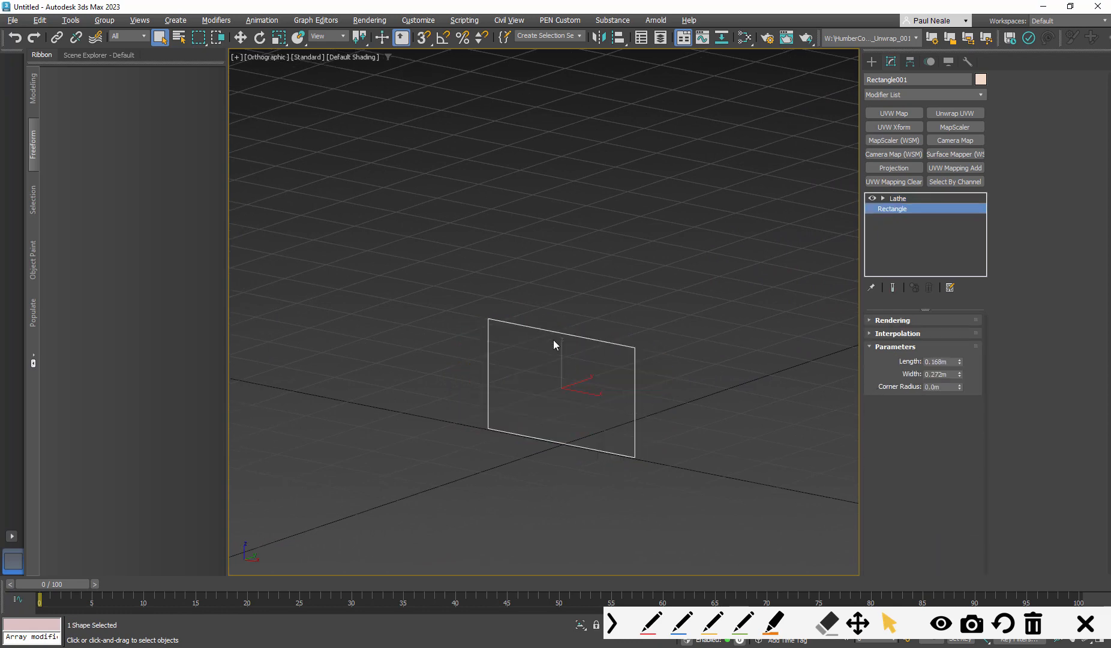
click(903, 198)
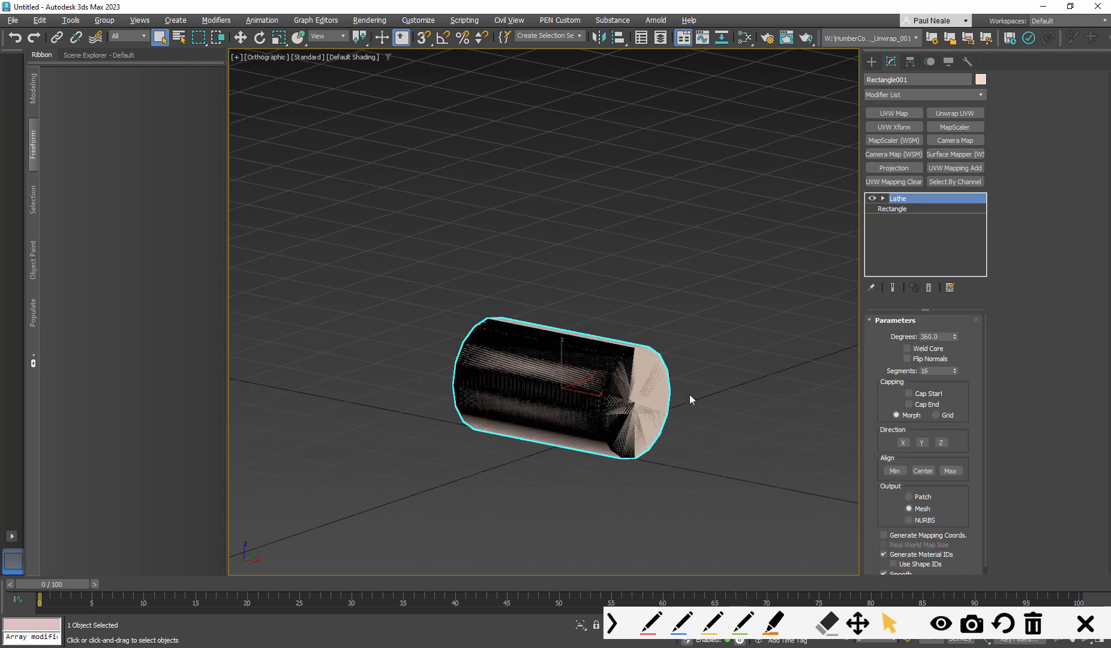
Step: Move the Lathe modifier's axis well upward along Z so the revolved rectangle opens into a large, thin ring
alt+middle_drag(692, 396, 635, 411)
key(w)
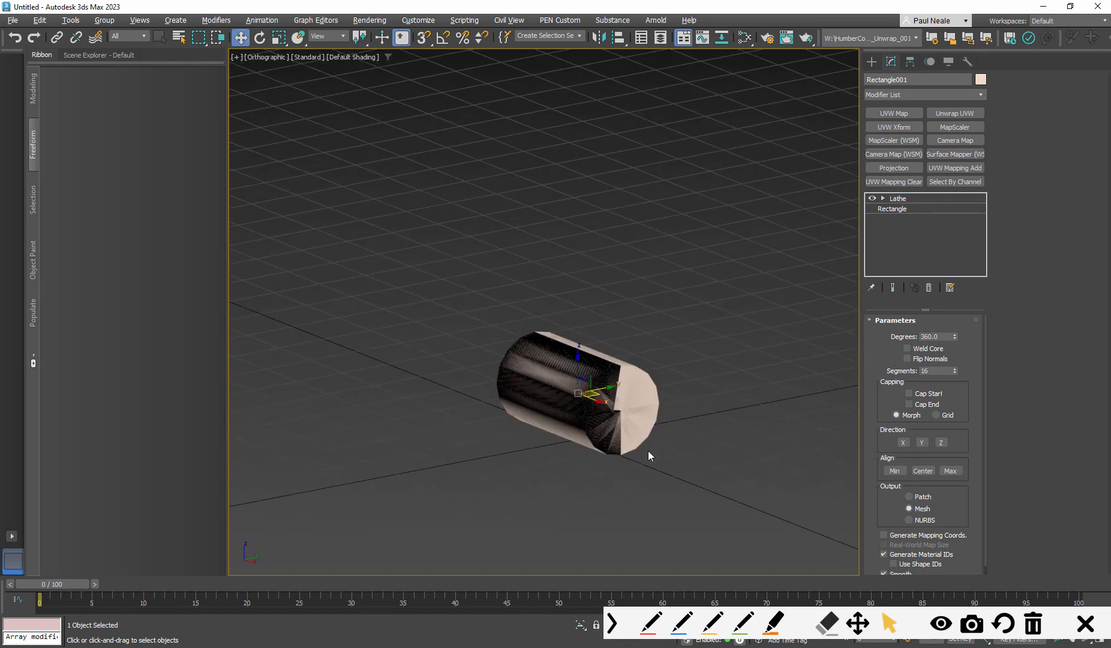
click(883, 199)
click(893, 209)
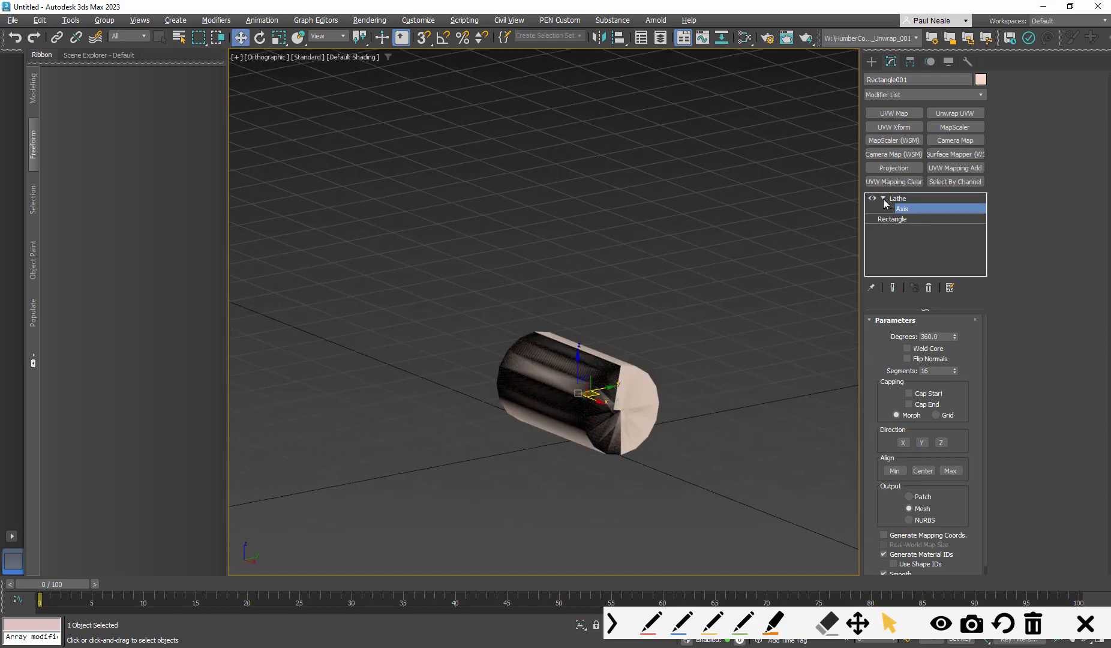
click(883, 198)
scroll(637, 384, down, 3)
middle_drag(612, 378, 539, 403)
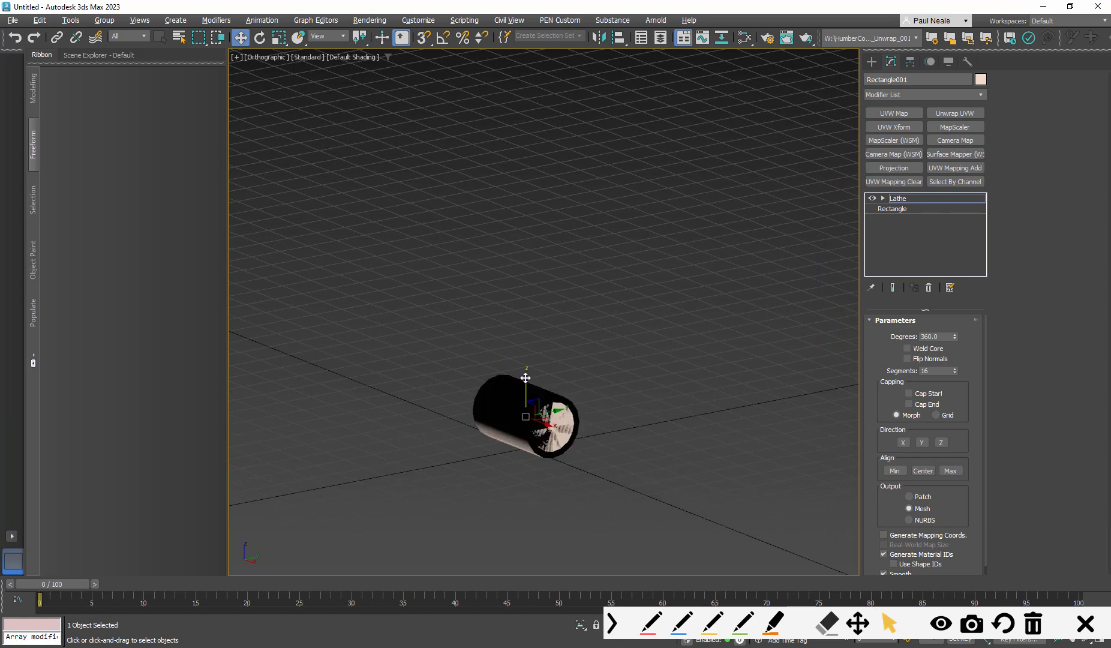
drag(525, 378, 540, 169)
scroll(547, 170, down, 3)
middle_drag(552, 169, 586, 271)
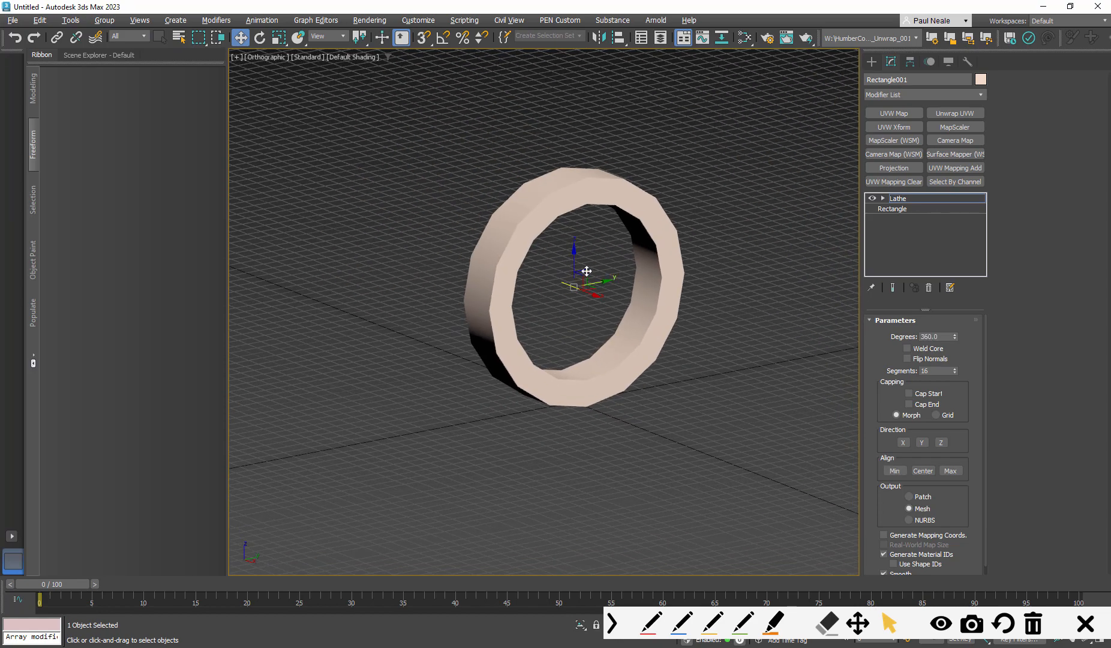
drag(586, 271, 575, 141)
scroll(603, 293, down, 3)
middle_drag(603, 292, 625, 391)
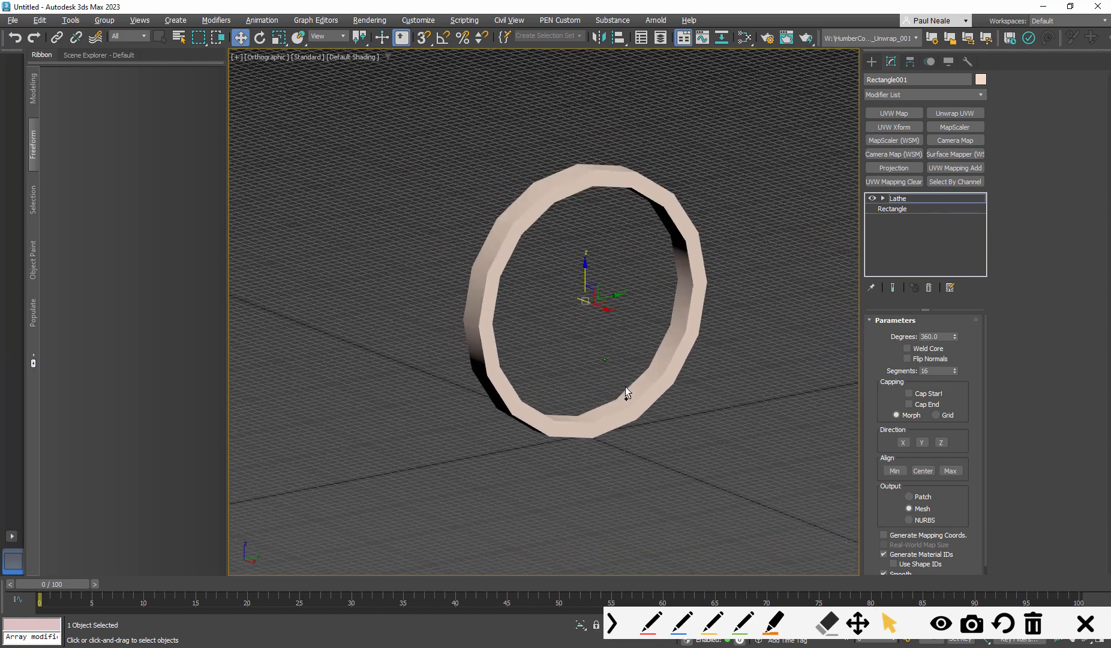
Step: Set the lathe to 36 segments and enable generation of mapping coordinates
double_click(934, 373)
text(36)
key(Return)
alt+middle_drag(700, 384, 796, 367)
alt+middle_drag(654, 365, 911, 352)
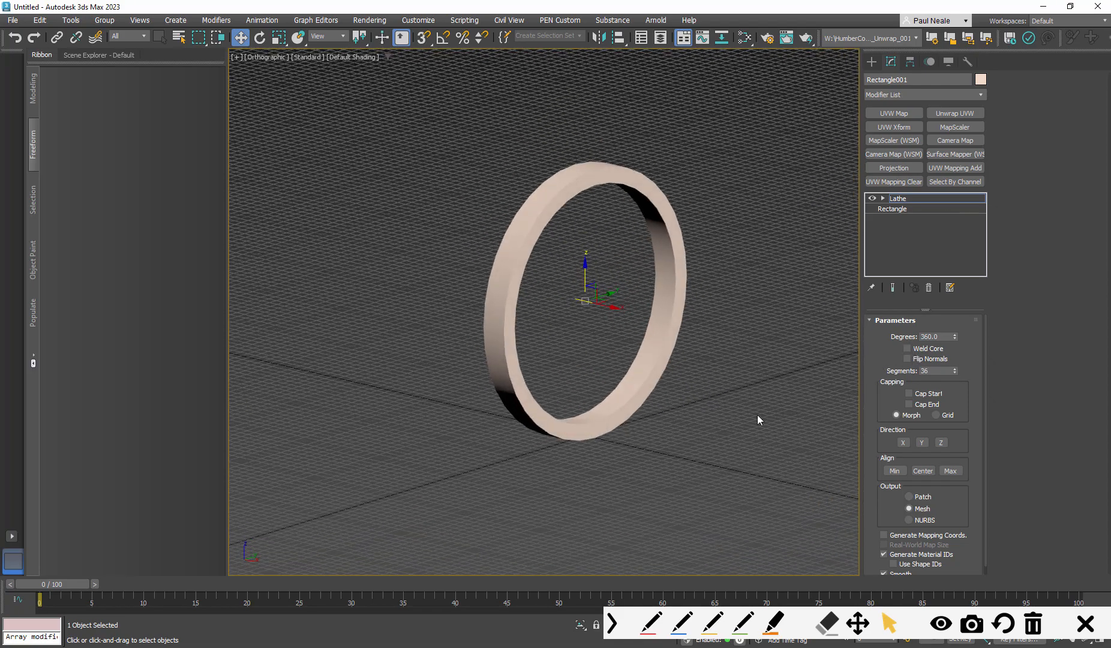
alt+middle_drag(756, 415, 658, 377)
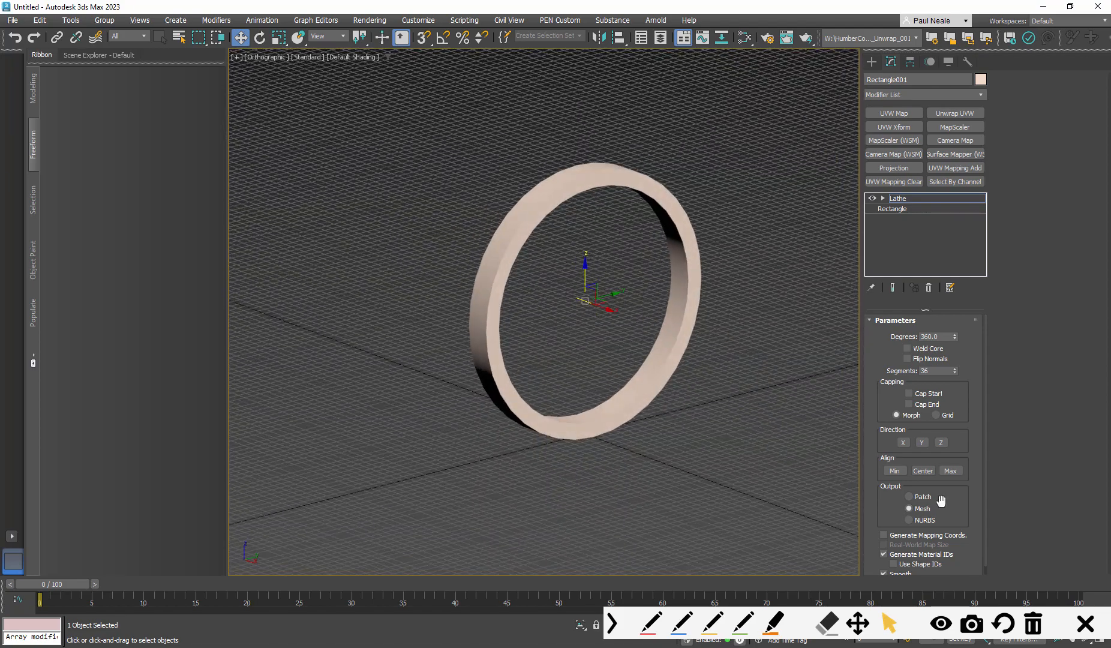
alt+middle_drag(820, 538, 710, 384)
Step: Switch to the Front view and return to the base Rectangle level beneath the Lathe modifier
key(l)
key(f)
middle_drag(627, 362, 657, 445)
scroll(599, 362, up, 3)
scroll(606, 365, up, 1)
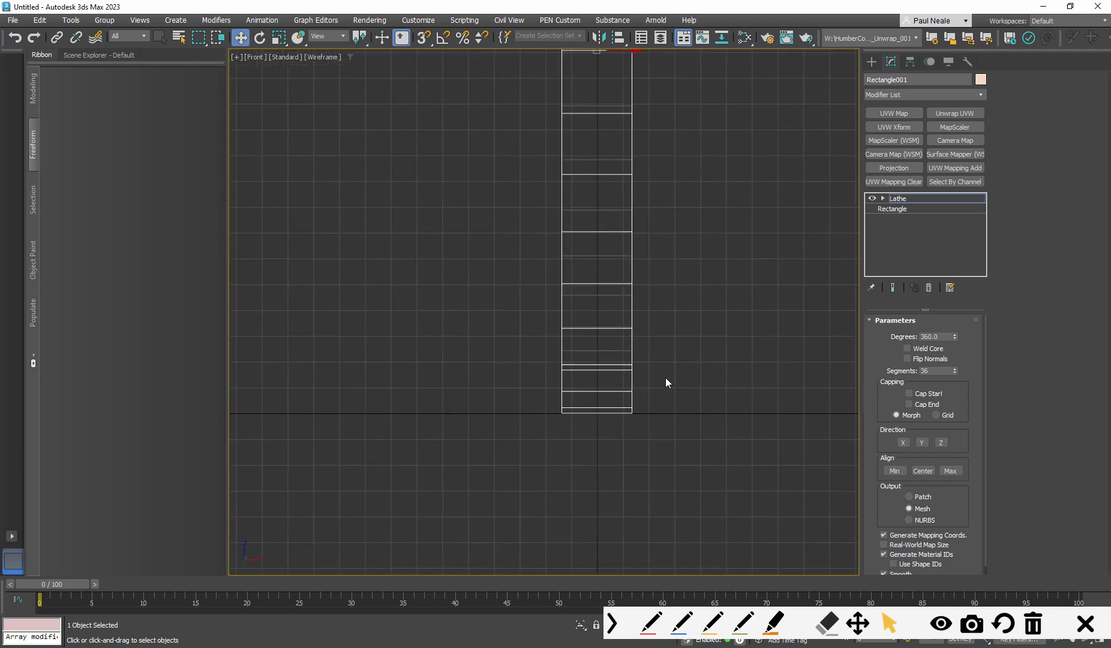
key(Down)
middle_drag(720, 349, 719, 362)
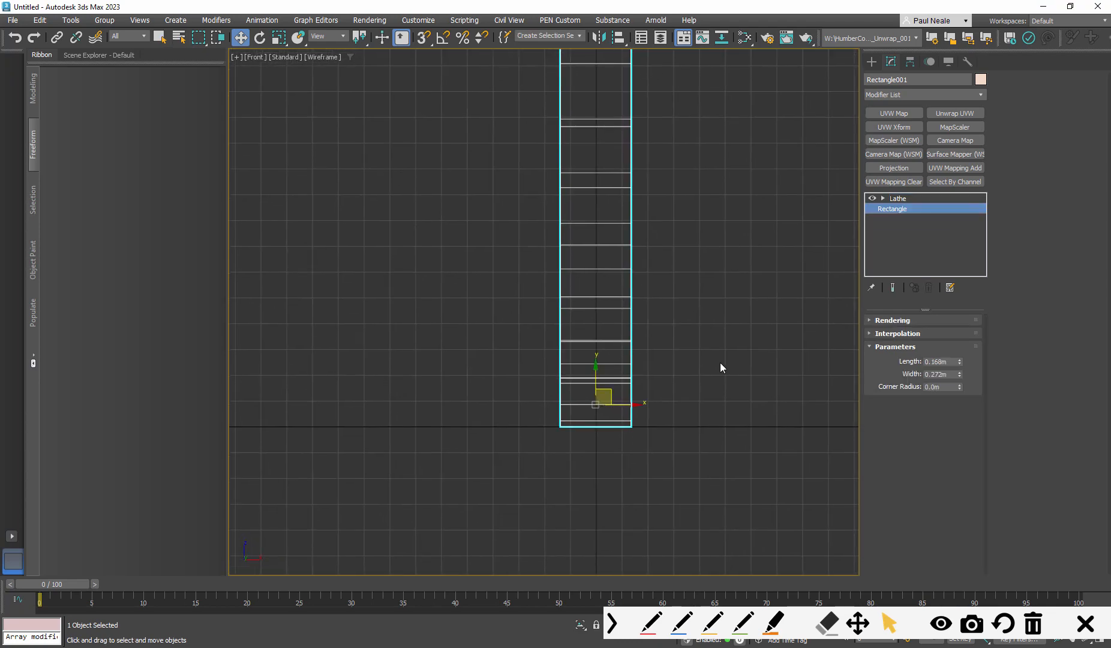
scroll(637, 401, up, 1)
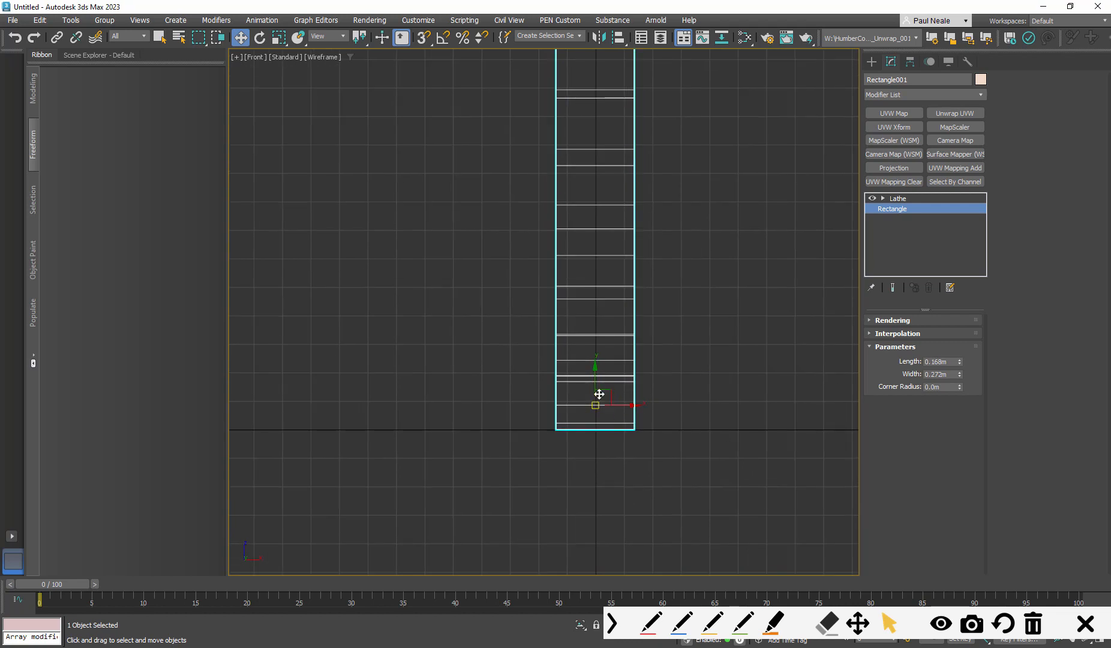
click(599, 397)
Step: Turn off the end result display and add an Edit Spline modifier between the base rectangle and the Lathe
click(216, 20)
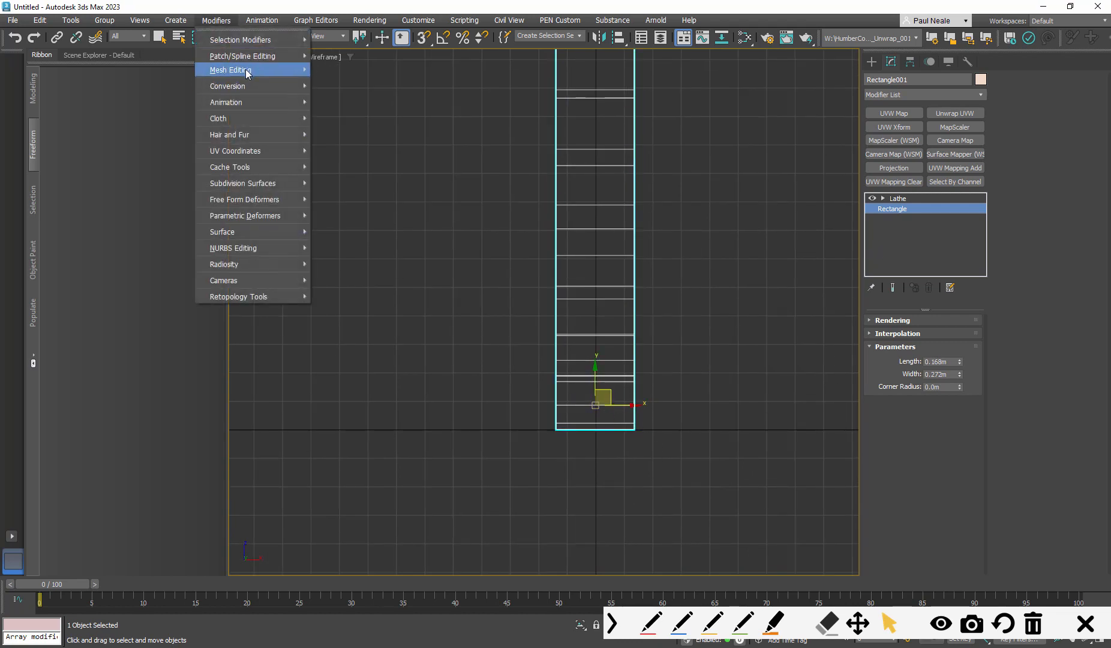
mouse_move(253, 57)
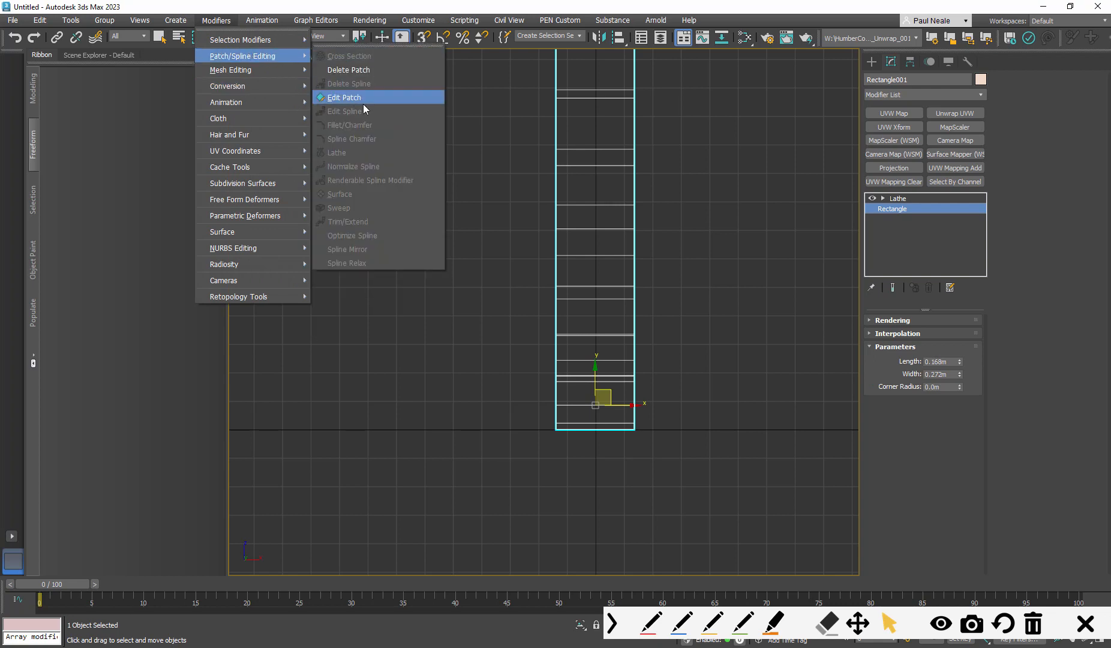
click(893, 288)
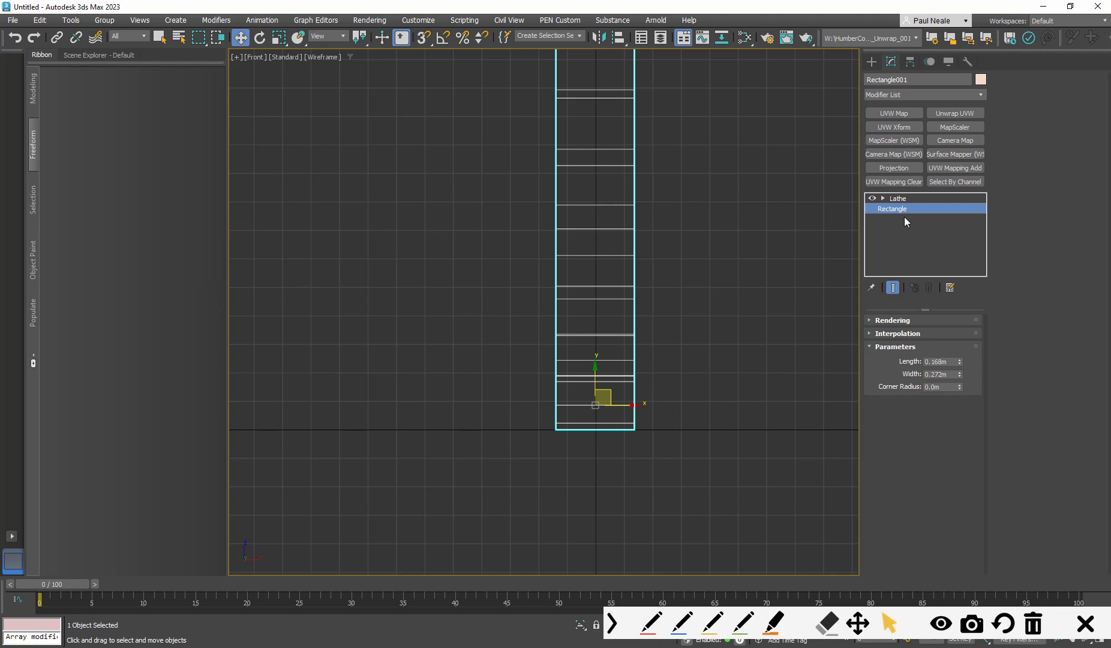
click(893, 287)
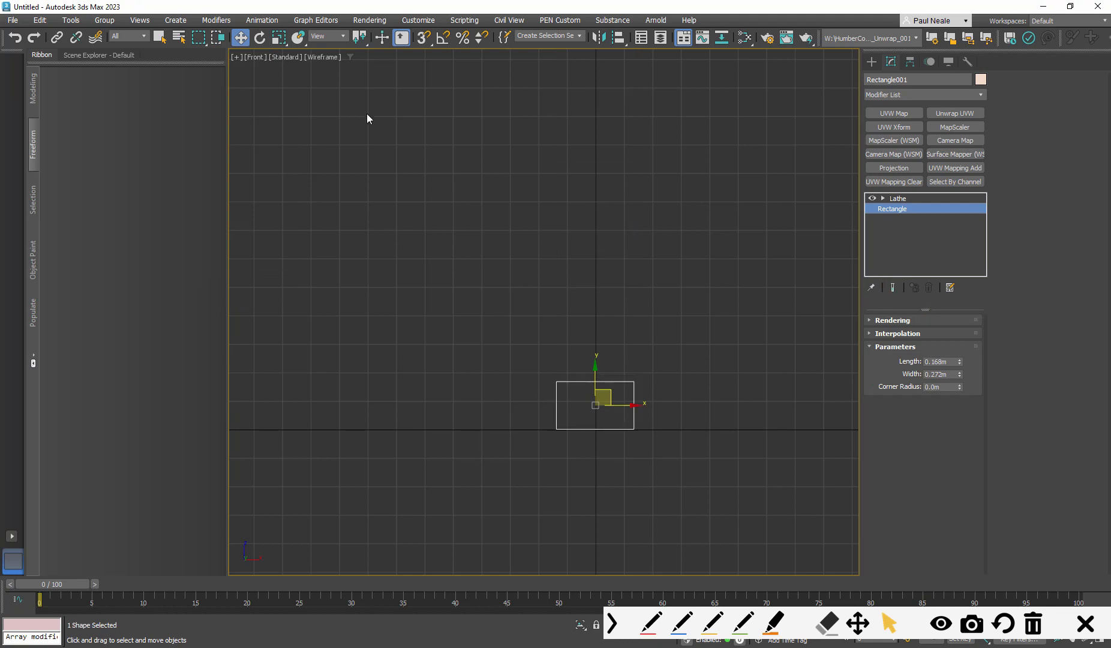
click(228, 21)
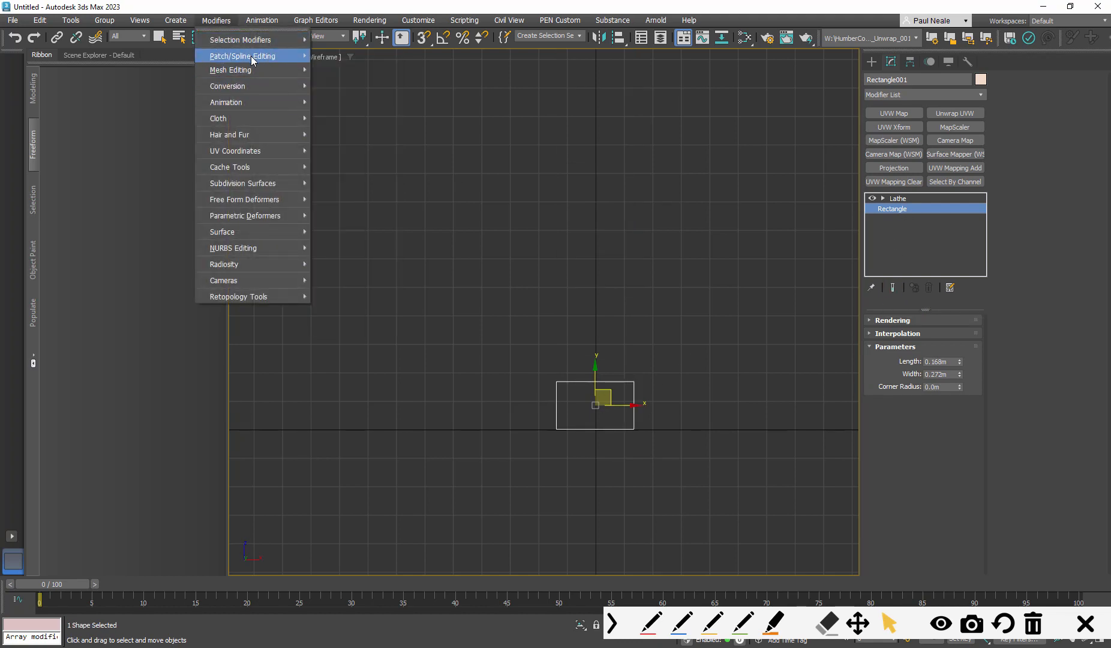
mouse_move(253, 57)
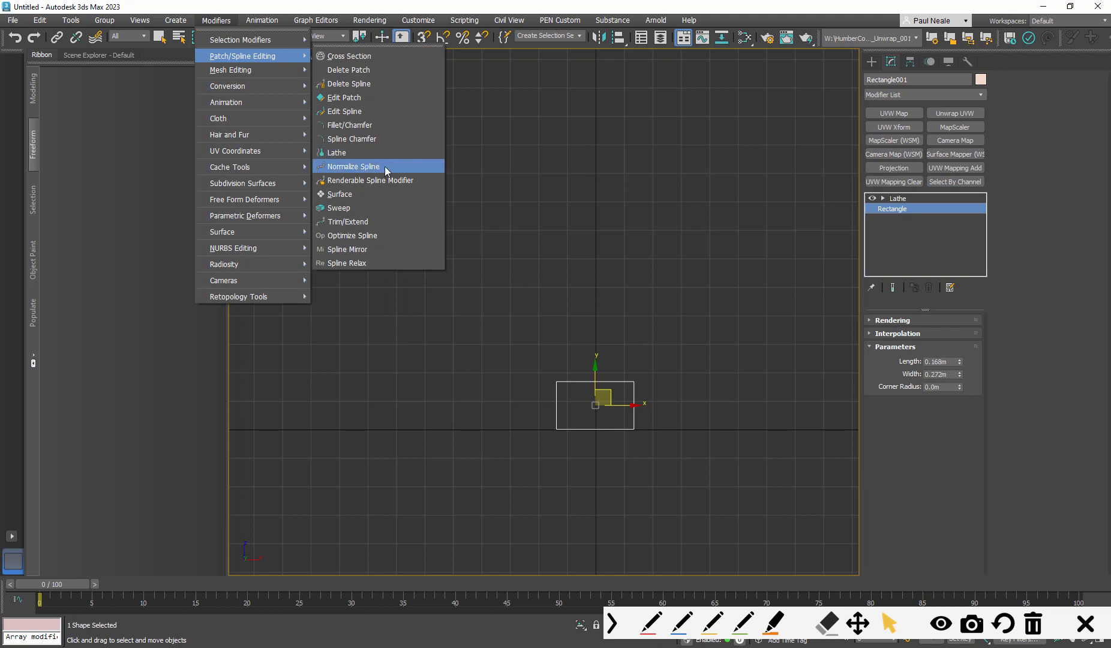
click(369, 111)
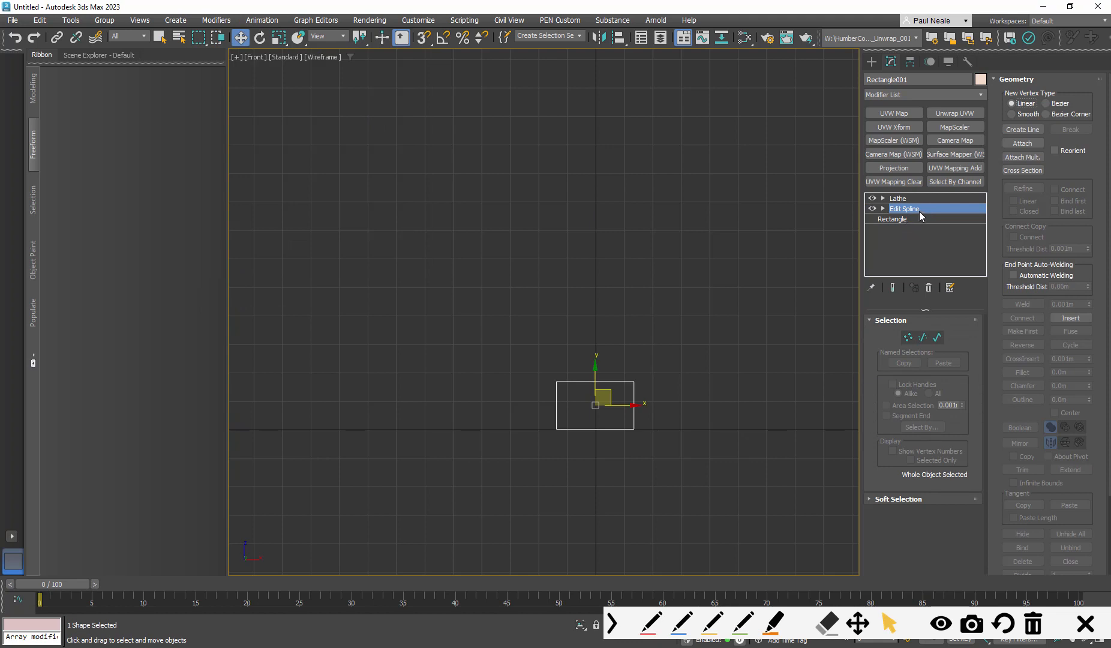
Step: Collapse the Edit Spline modifier into the rectangle to make the base an Editable Spline, keeping the Lathe above it
right_click(919, 213)
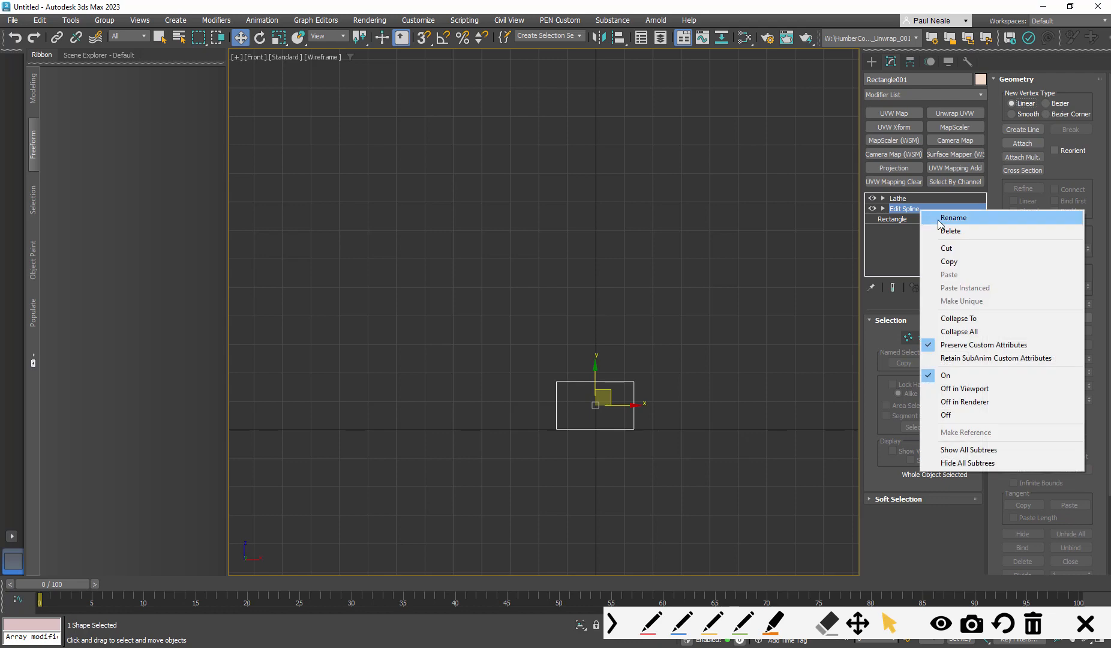
click(947, 318)
click(900, 209)
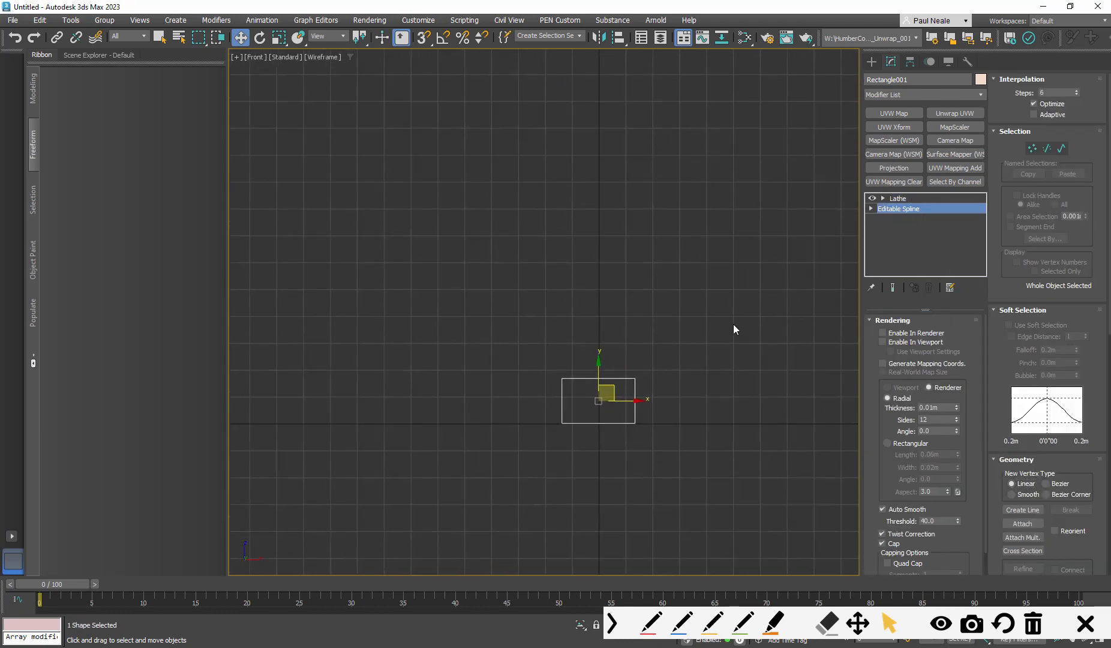
right_click(607, 407)
middle_drag(769, 383, 739, 354)
middle_drag(666, 338, 628, 428)
Step: Show the lathed result shaded in the Front view and enter vertex editing on the base Editable Spline
key(ctrl+e)
scroll(646, 382, down, 1)
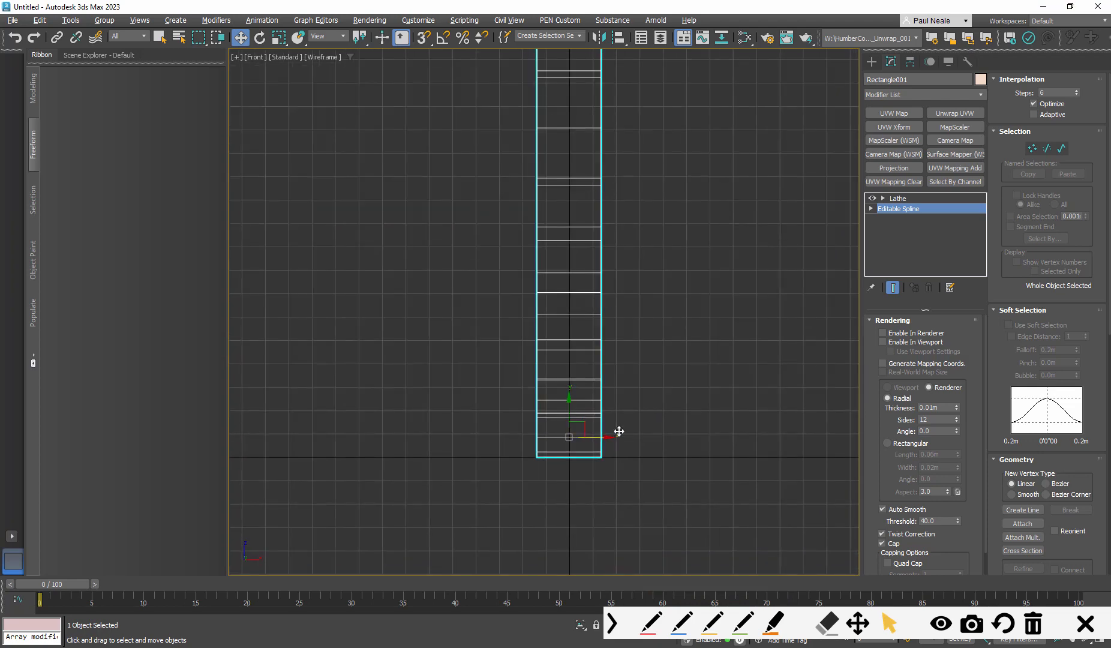
key(F3)
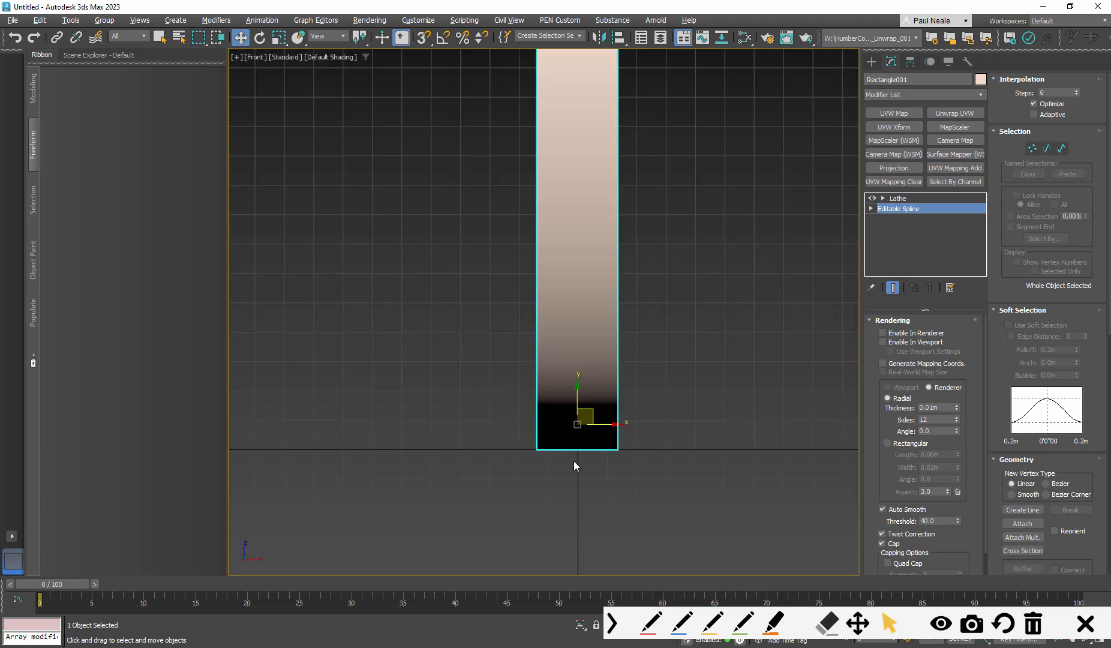
scroll(574, 460, up, 3)
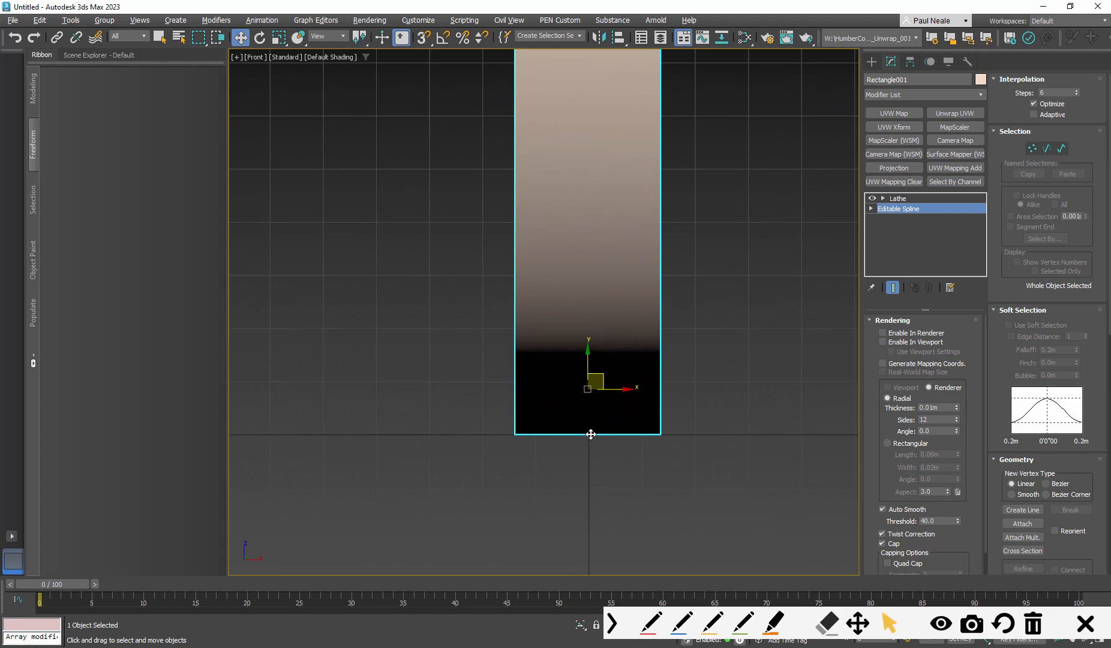
key(1)
scroll(576, 455, up, 2)
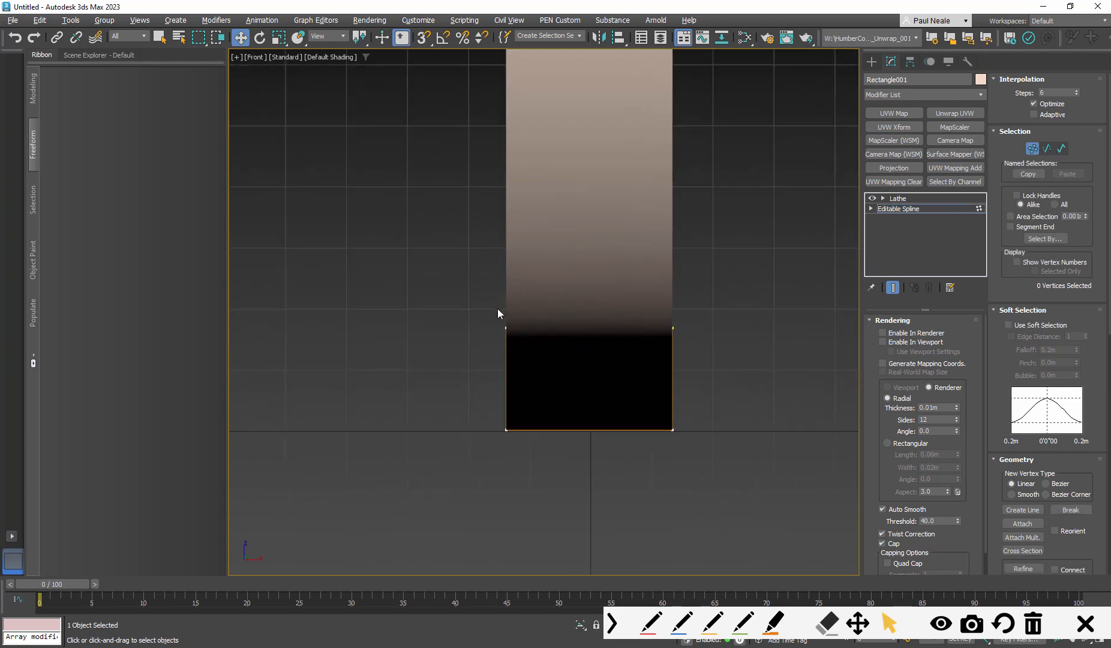
Step: Refine the profile's bottom edge with a new vertex about one third of the way from its left corner
scroll(526, 461, up, 1)
middle_drag(526, 461, 594, 350)
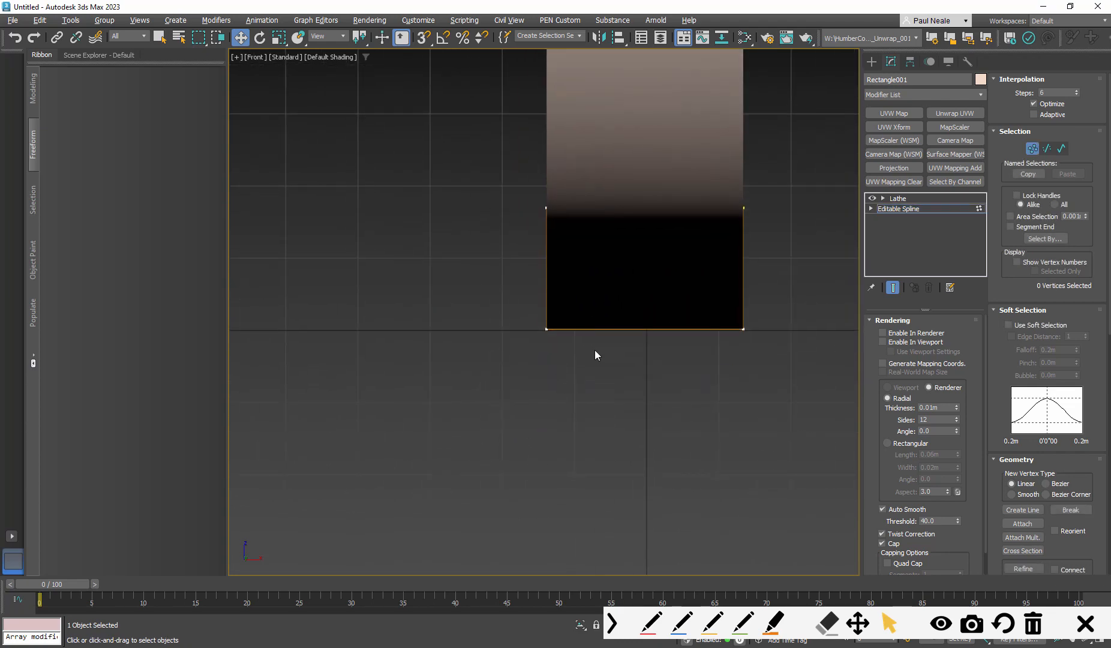
right_click(595, 355)
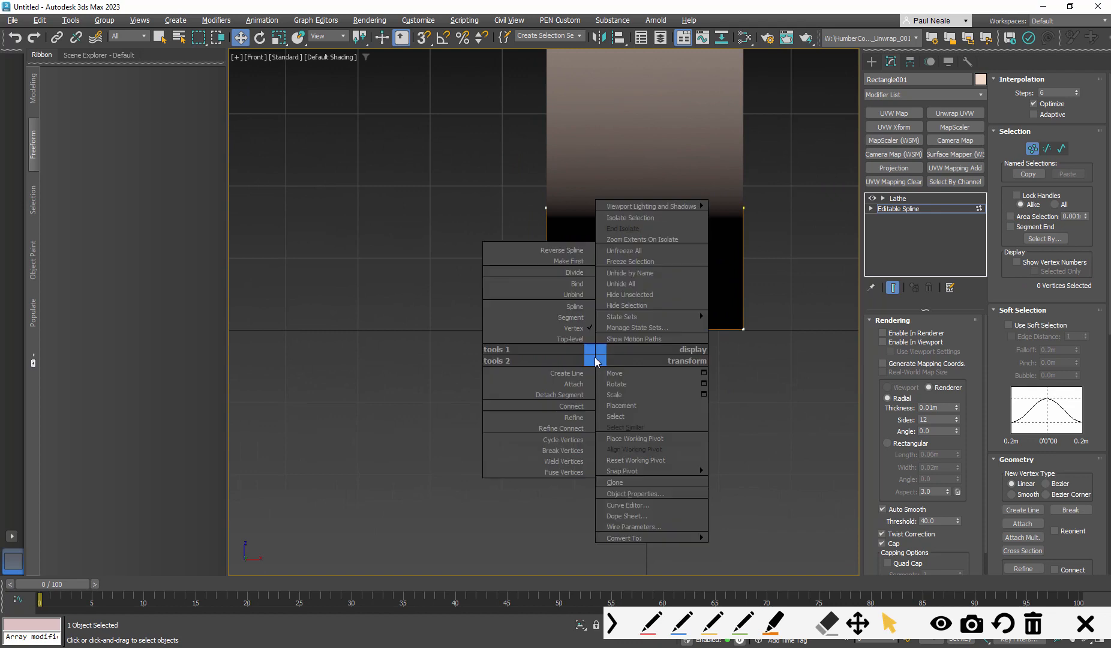
click(576, 418)
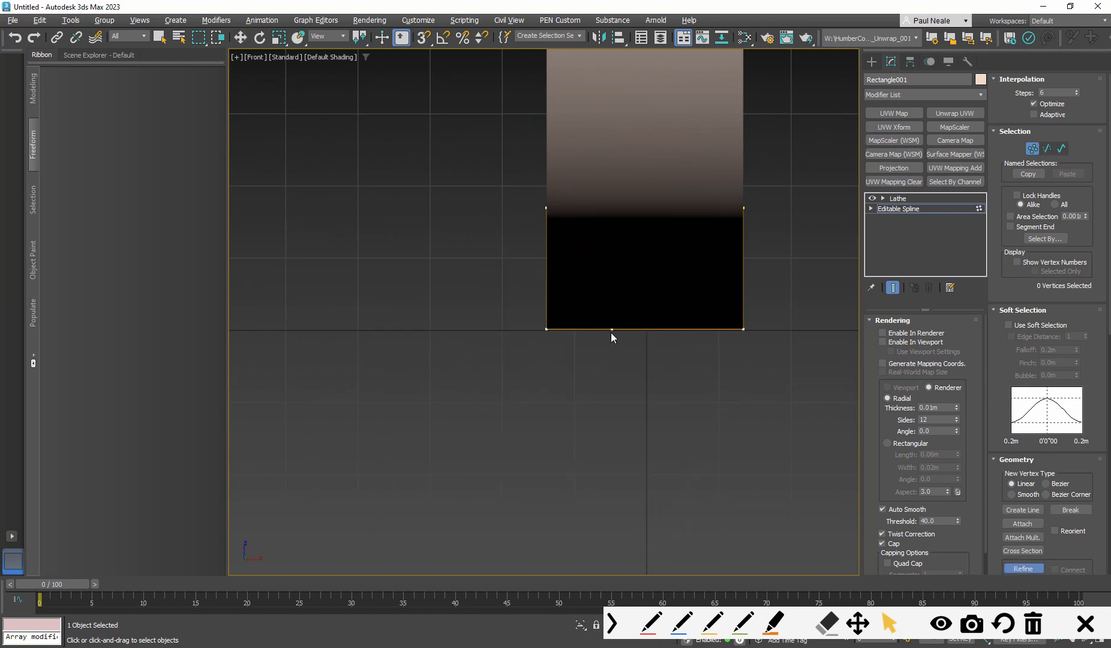
Step: Extrude a copy of the short bottom-left segment downward to form a narrow flange on the lathed profile
middle_drag(577, 366, 576, 373)
key(2)
click(578, 328)
key(w)
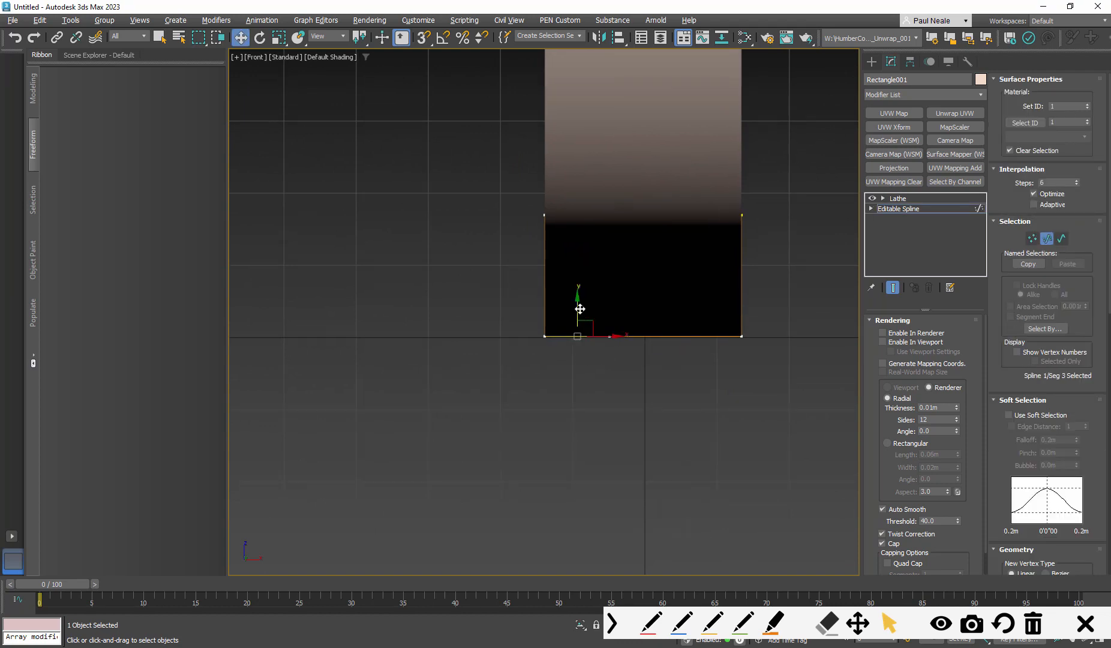
shift+drag(579, 308, 574, 412)
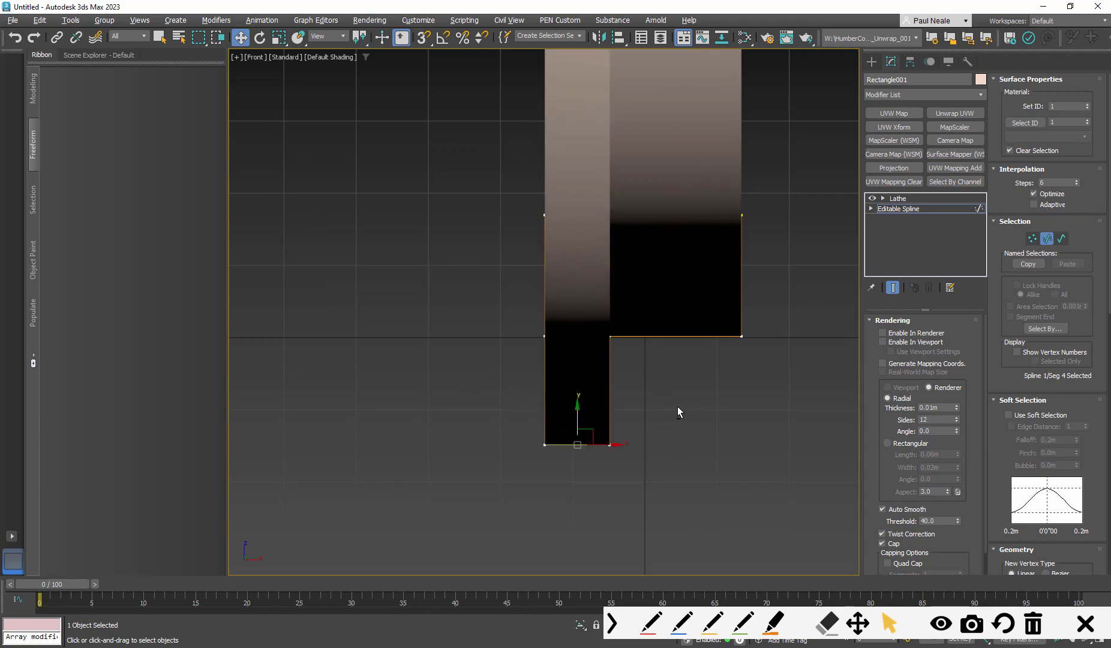
Step: Compare the bare profile spline with the lathed flange by hiding and restoring the end result
mouse_move(677, 407)
alt+middle_down()
mouse_move(709, 444)
mouse_move(690, 402)
mouse_move(649, 413)
mouse_move(670, 387)
alt+middle_up()
scroll(670, 387, up, 6)
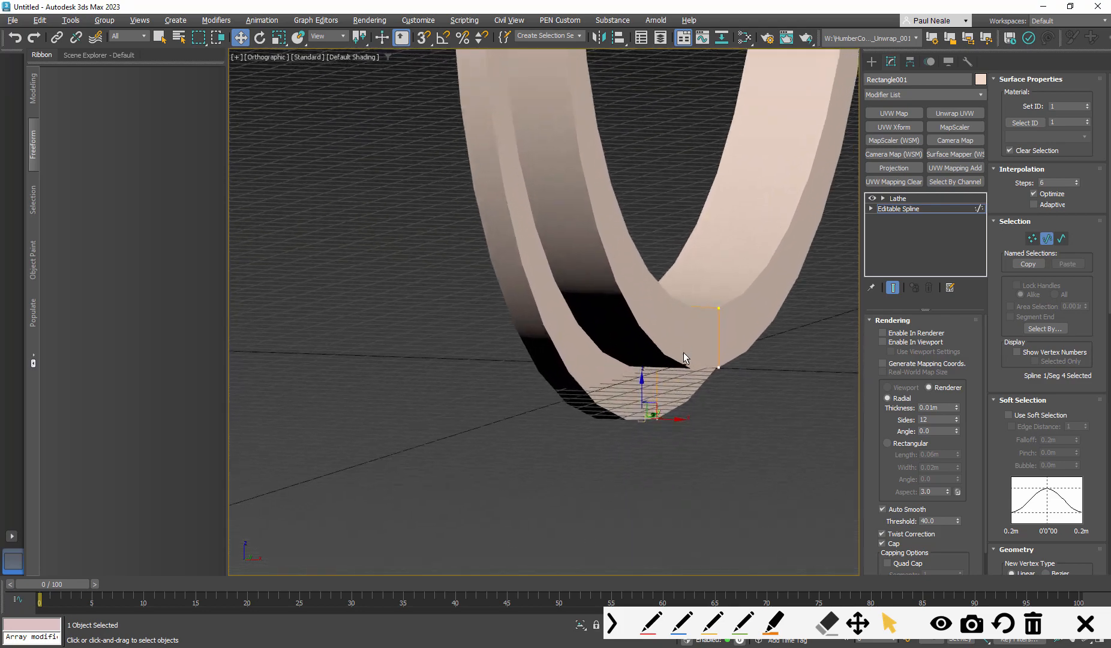
key(ctrl+e)
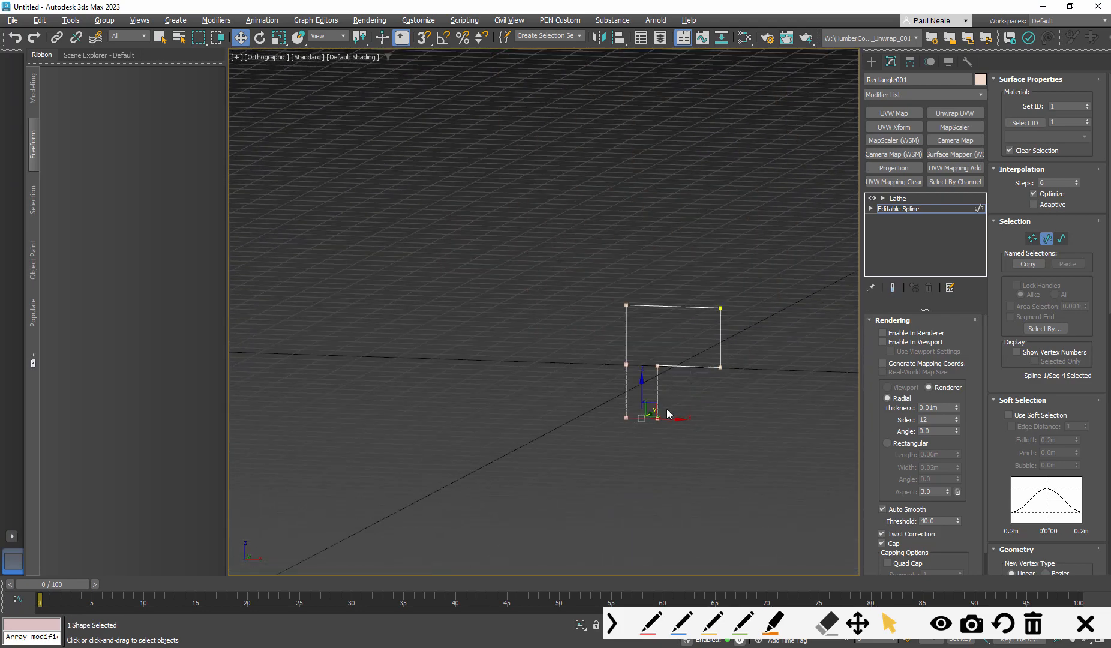
key(ctrl+e)
alt+middle_drag(667, 413, 597, 380)
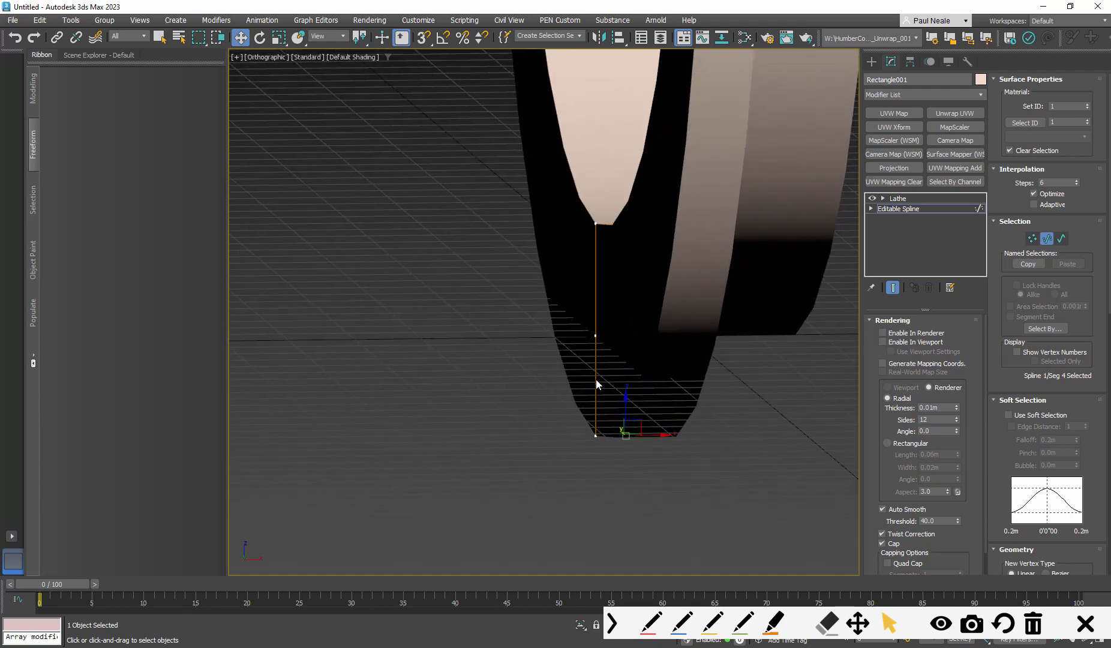
Step: Return to vertex editing and move the inner corner vertex between flange and ring slightly down
key(1)
alt+middle_drag(600, 330, 668, 384)
click(624, 377)
click(712, 380)
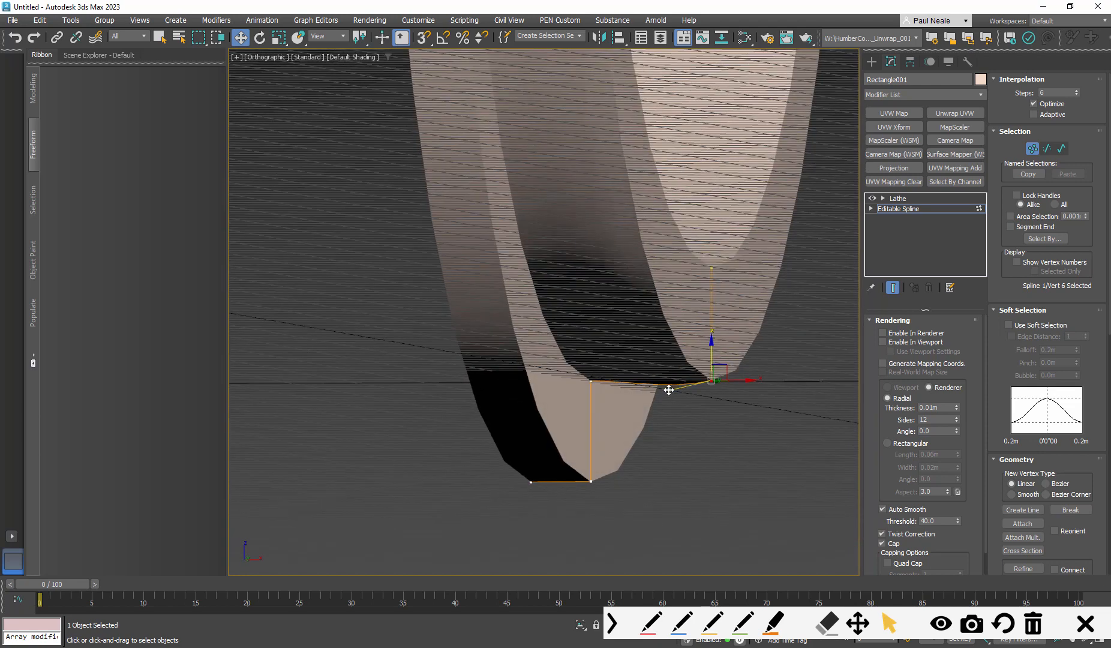
click(592, 380)
drag(592, 353, 592, 362)
Step: Shift the flange's lower corner vertex inward and adjust the inner corner's tangent to curve the flange face
alt+middle_drag(637, 387, 595, 459)
click(613, 441)
drag(648, 442, 628, 443)
alt+middle_drag(629, 412, 620, 335)
click(644, 320)
drag(642, 354, 634, 353)
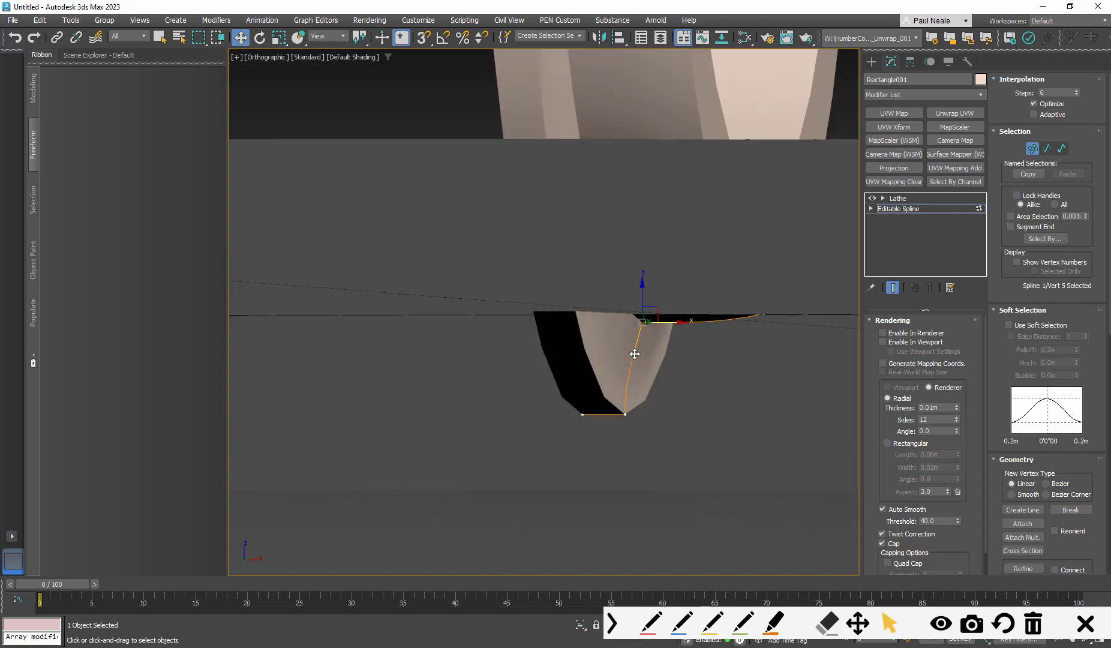
Step: Fillet the flange's two bottom vertices by about 0.015 m and the ring's lower outer corner by about 0.01 m
alt+middle_drag(633, 388, 619, 414)
drag(546, 426, 700, 378)
alt+middle_drag(696, 381, 650, 394)
scroll(1023, 439, down, 10)
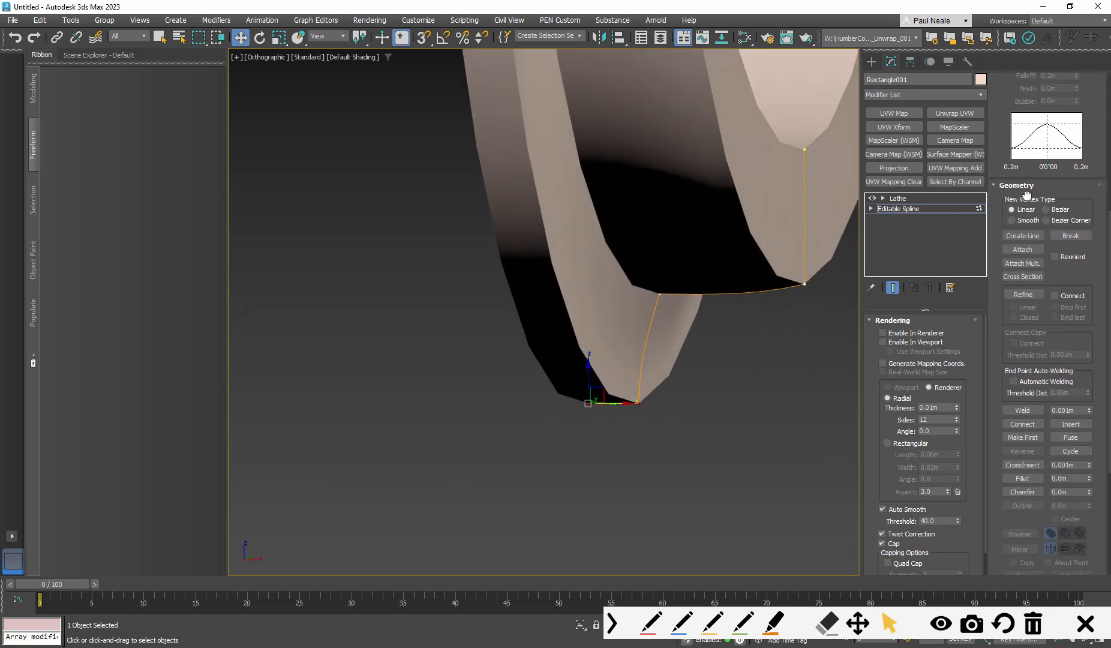
click(1023, 454)
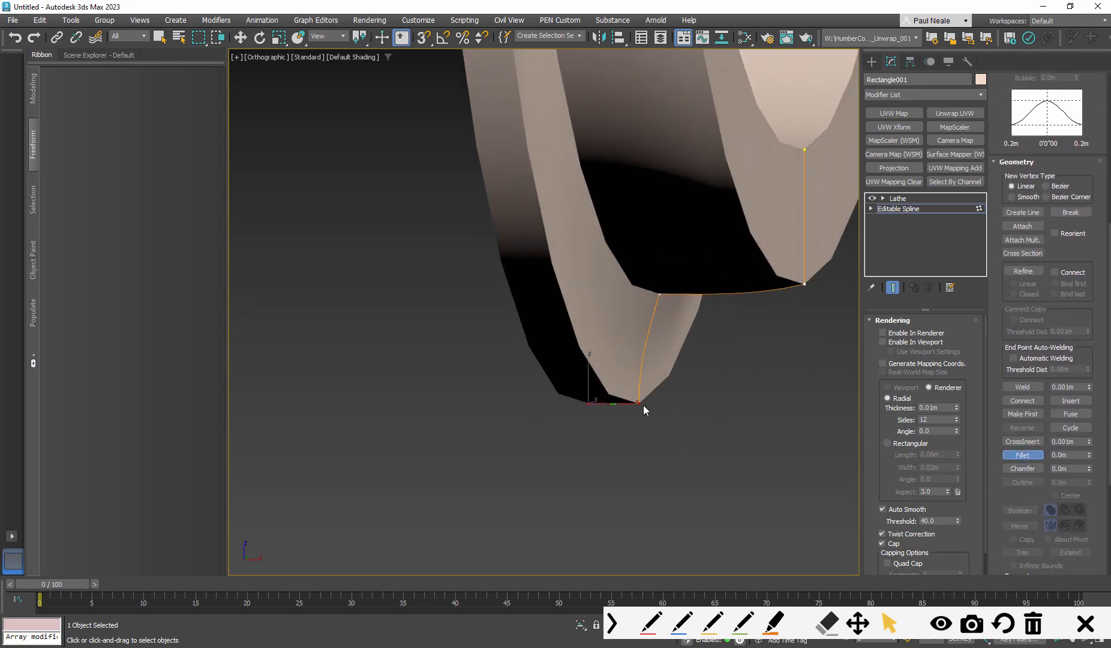
mouse_move(636, 402)
mouse_down()
mouse_move(640, 378)
mouse_move(639, 389)
mouse_up()
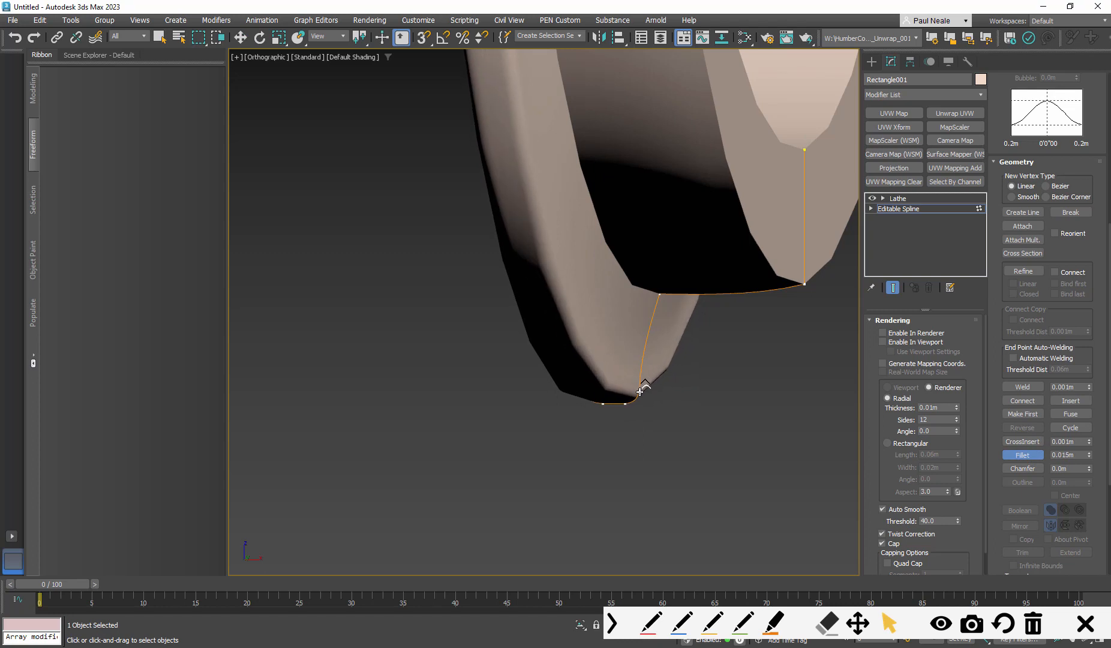
drag(804, 283, 808, 274)
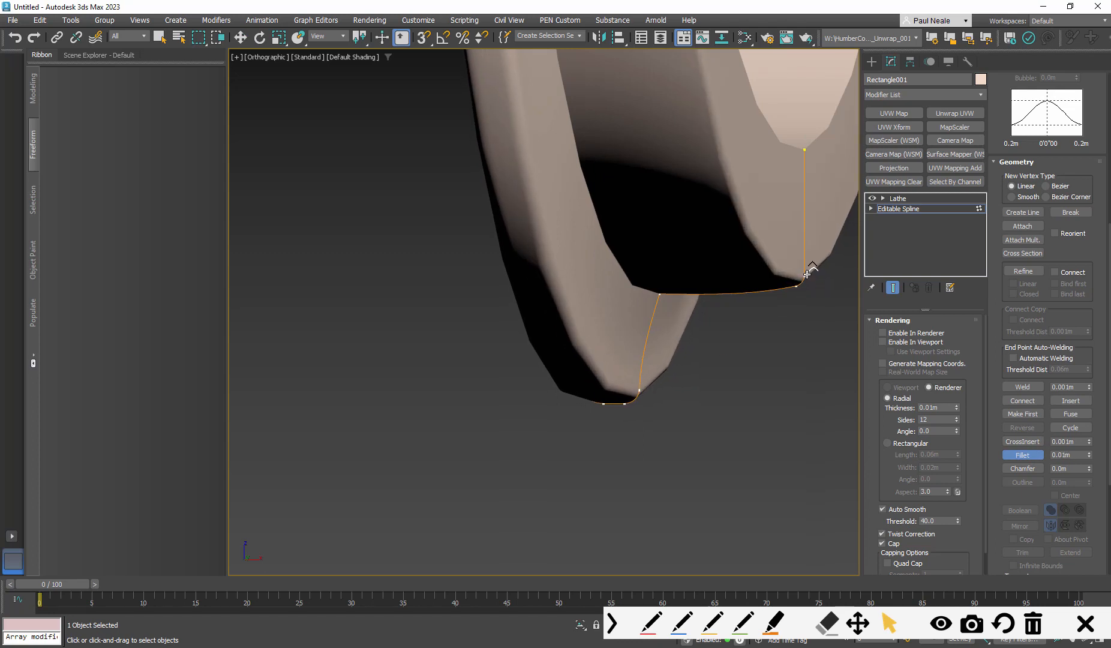
Step: Select both vertices on the profile's inner top edge and chamfer them slightly
middle_drag(777, 349, 708, 425)
scroll(708, 425, down, 2)
alt+middle_drag(735, 294, 674, 275)
click(590, 207)
ctrl+click(679, 253)
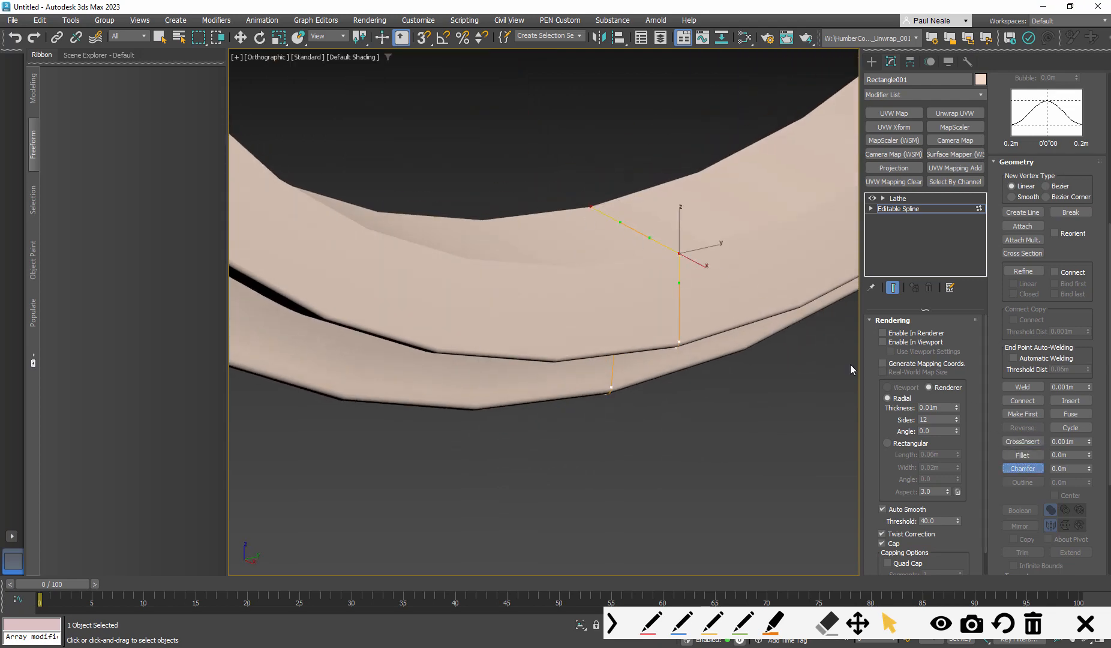
drag(680, 252, 681, 247)
Step: Return from the spline's vertex editing to the Lathe modifier and activate its Axis sub-object level
scroll(691, 289, down, 8)
mouse_move(691, 407)
alt+middle_down()
mouse_move(703, 338)
mouse_move(844, 293)
mouse_move(731, 340)
alt+middle_up()
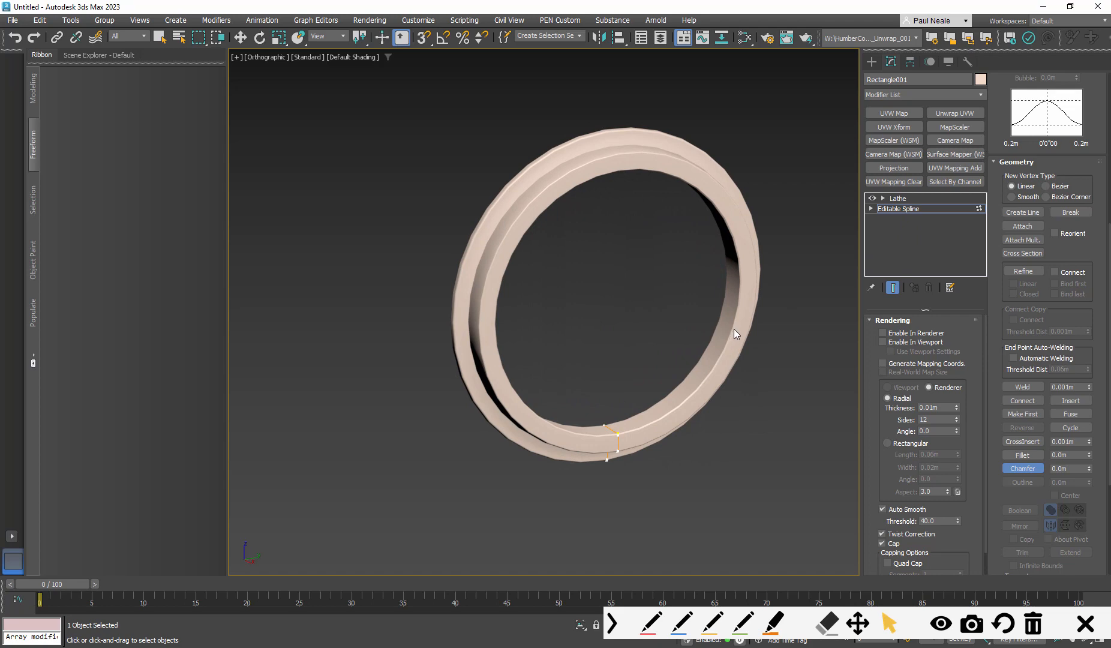
key(1)
key(w)
click(898, 198)
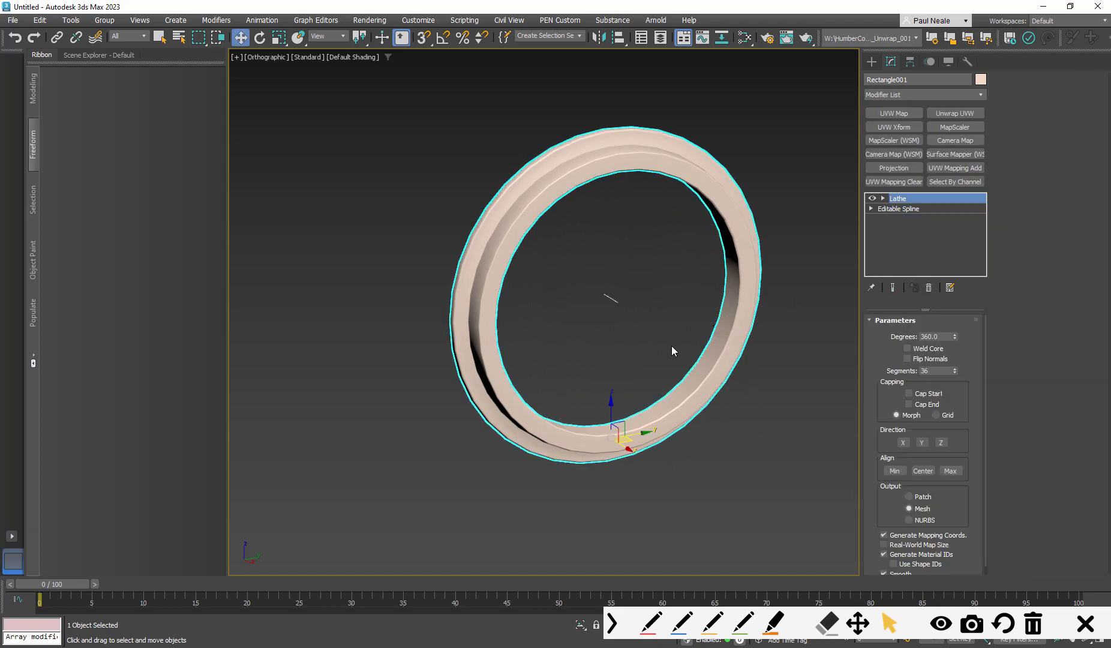
alt+middle_drag(670, 345, 677, 344)
middle_drag(621, 376, 613, 388)
key(1)
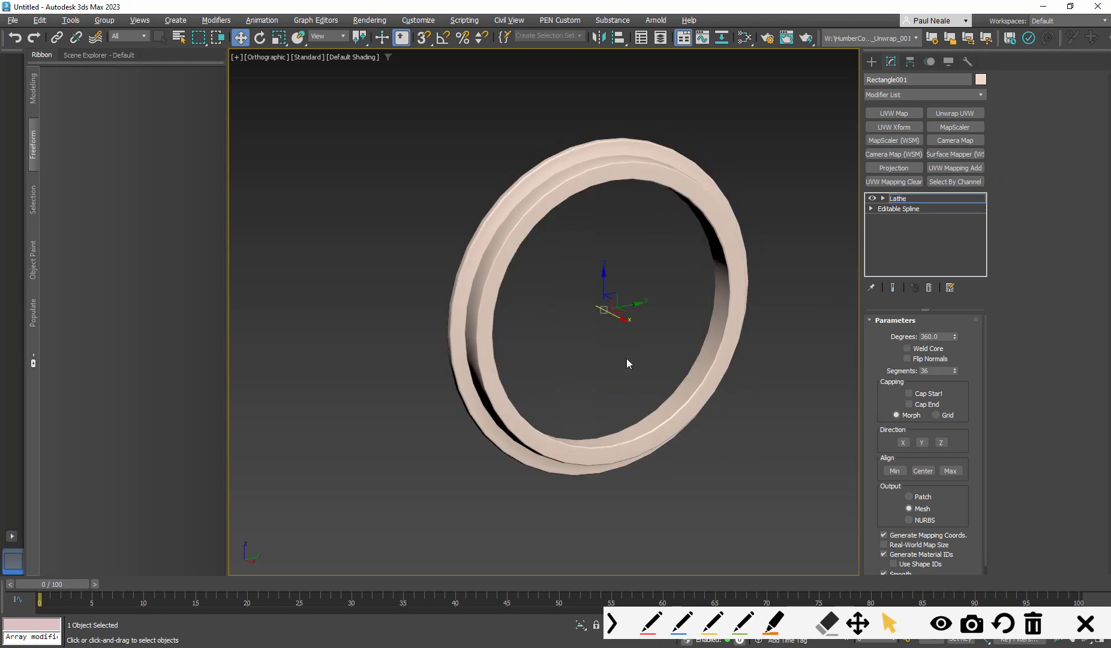
Step: Examine the shape of the flanged lathed ring from several angles
scroll(599, 248, up, 4)
ctrl+alt+middle_drag(598, 179, 588, 230)
alt+middle_drag(633, 327, 671, 324)
ctrl+alt+middle_drag(653, 323, 610, 354)
middle_drag(657, 302, 595, 324)
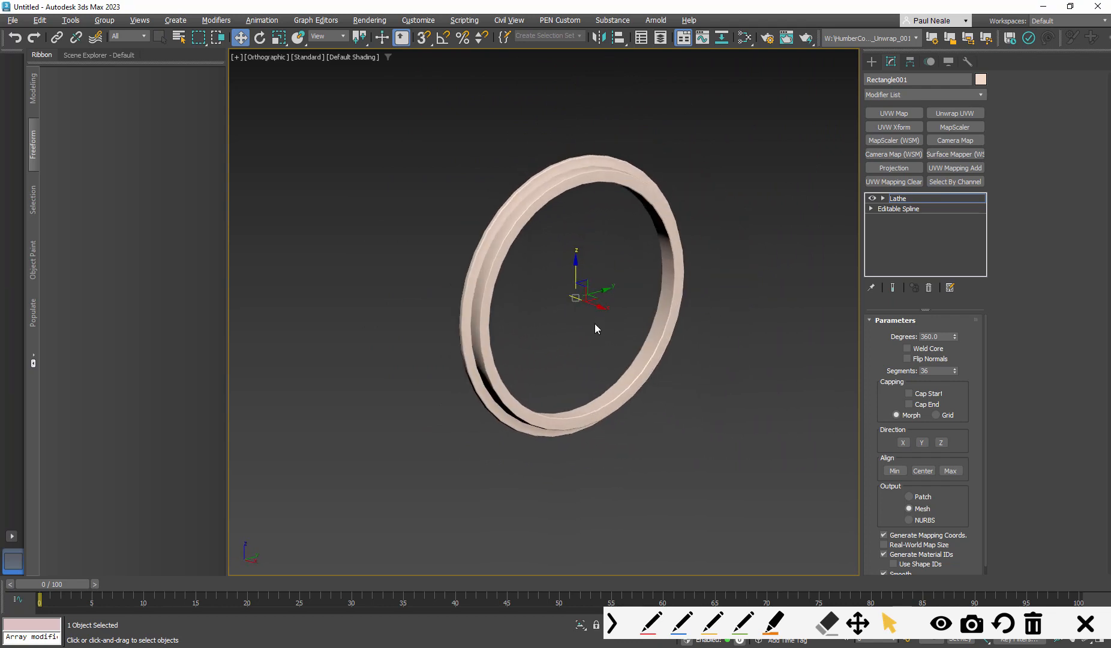
mouse_move(591, 283)
alt+middle_down()
mouse_move(580, 284)
mouse_move(580, 263)
alt+middle_up()
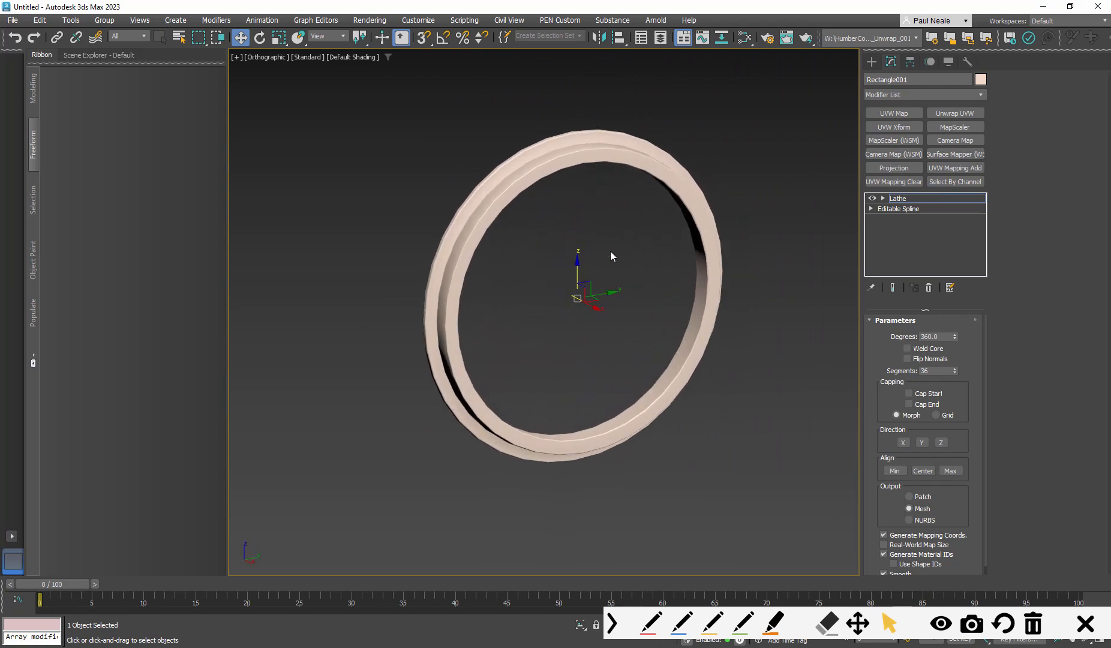
alt+middle_drag(612, 348, 639, 360)
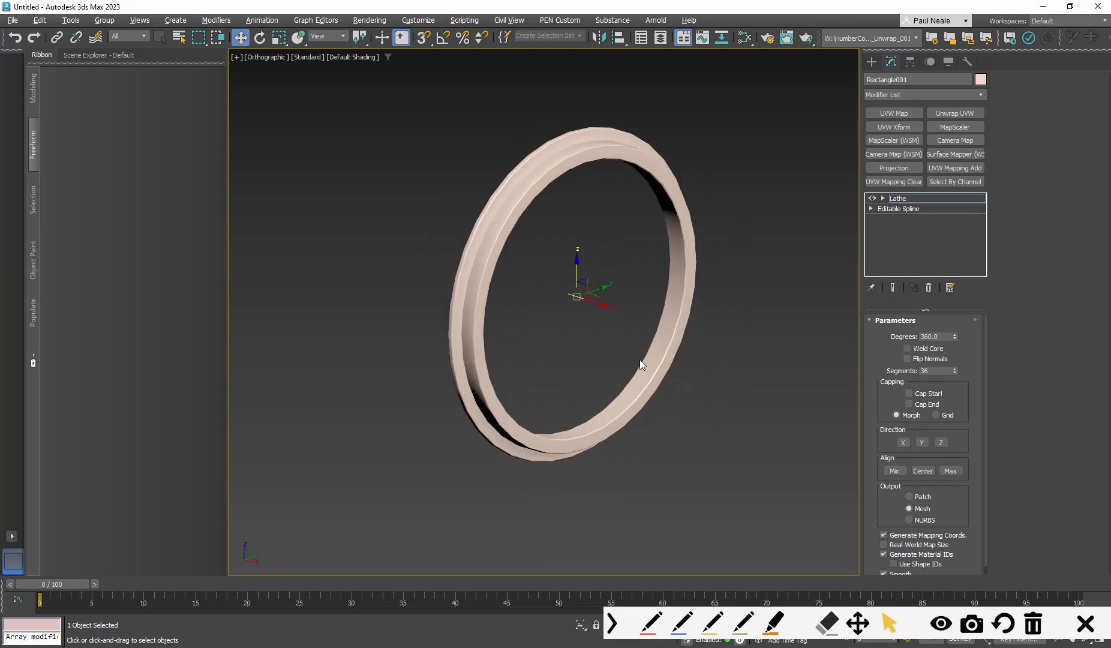